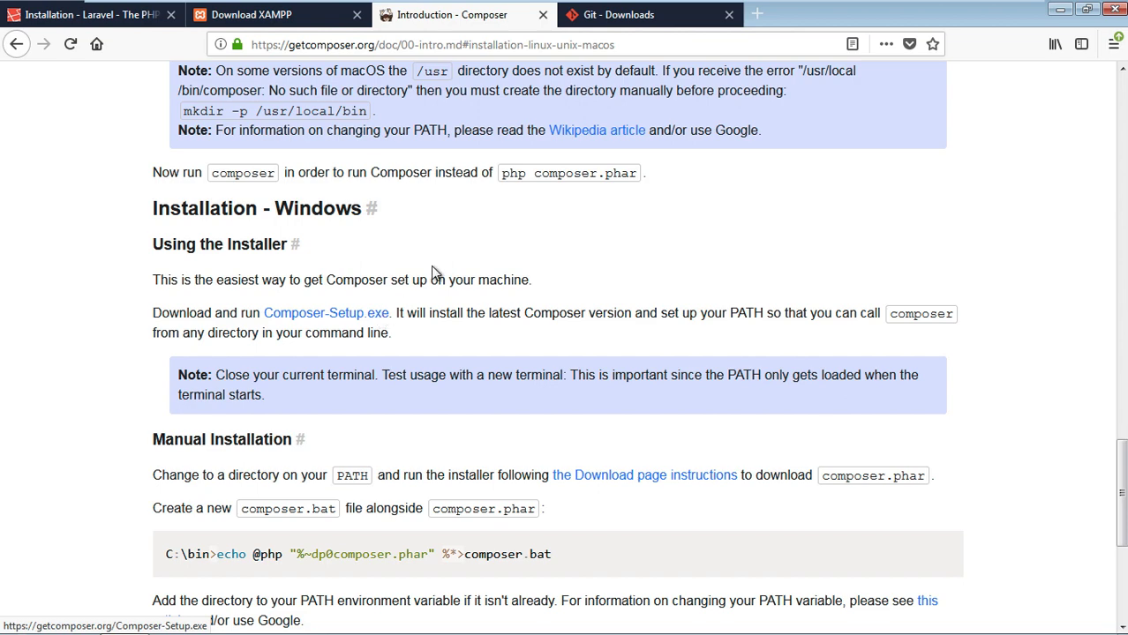
# Step: Open the Visual Studio Code website at code.visualstudio.com in a new browser tab
pyautogui.click(637, 14)
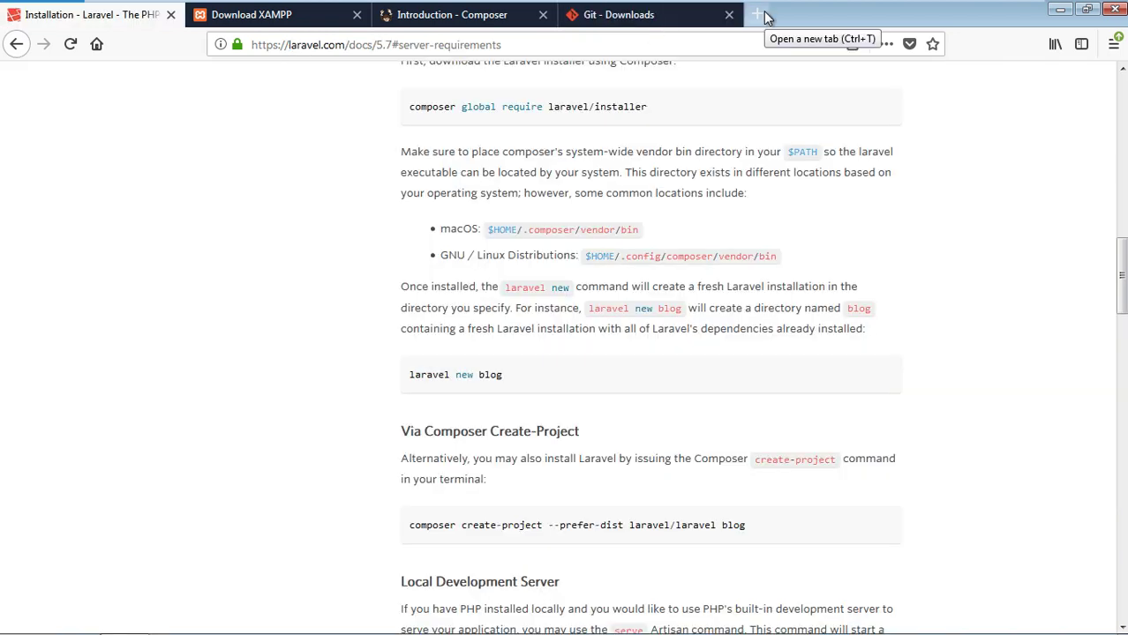
pyautogui.click(757, 13)
pyautogui.write('co')
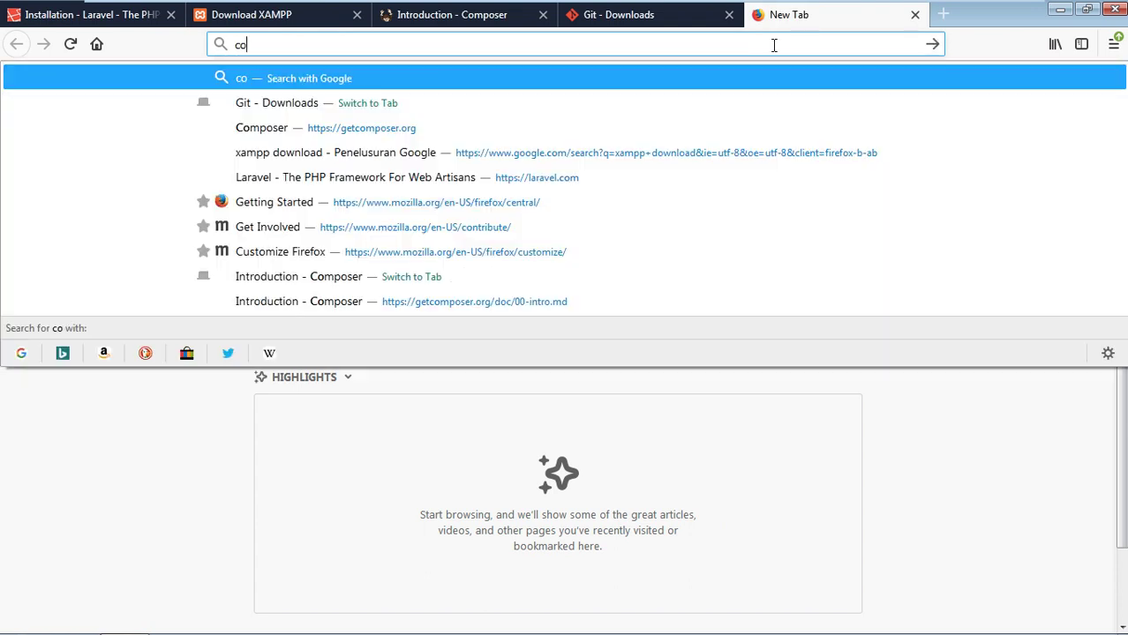
pyautogui.write('de.visua')
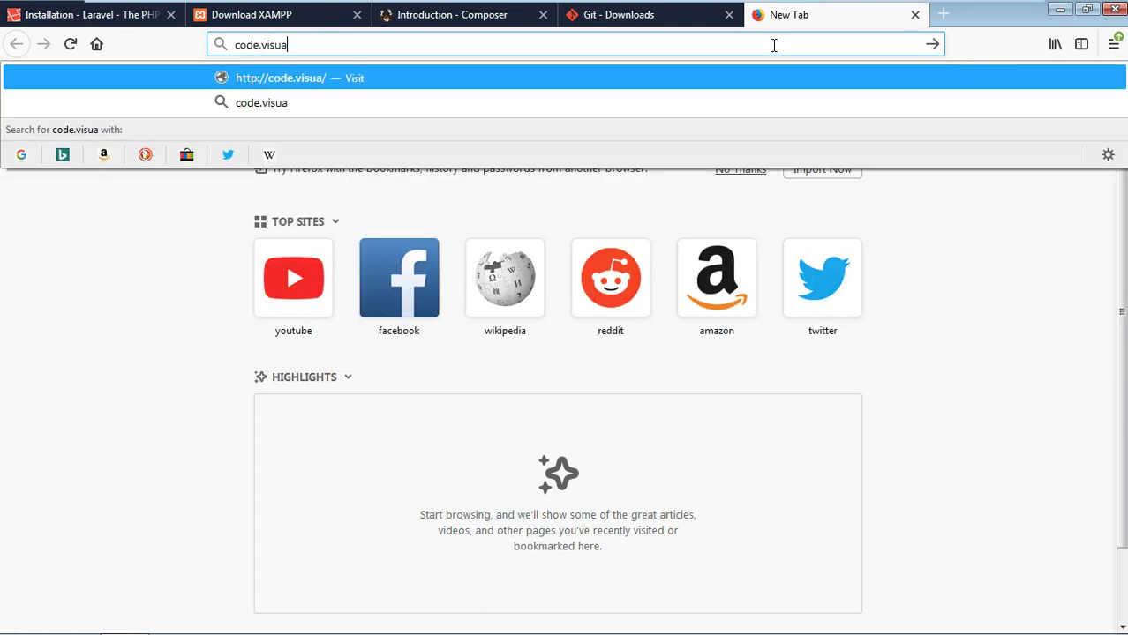
pyautogui.write('lstudio.com')
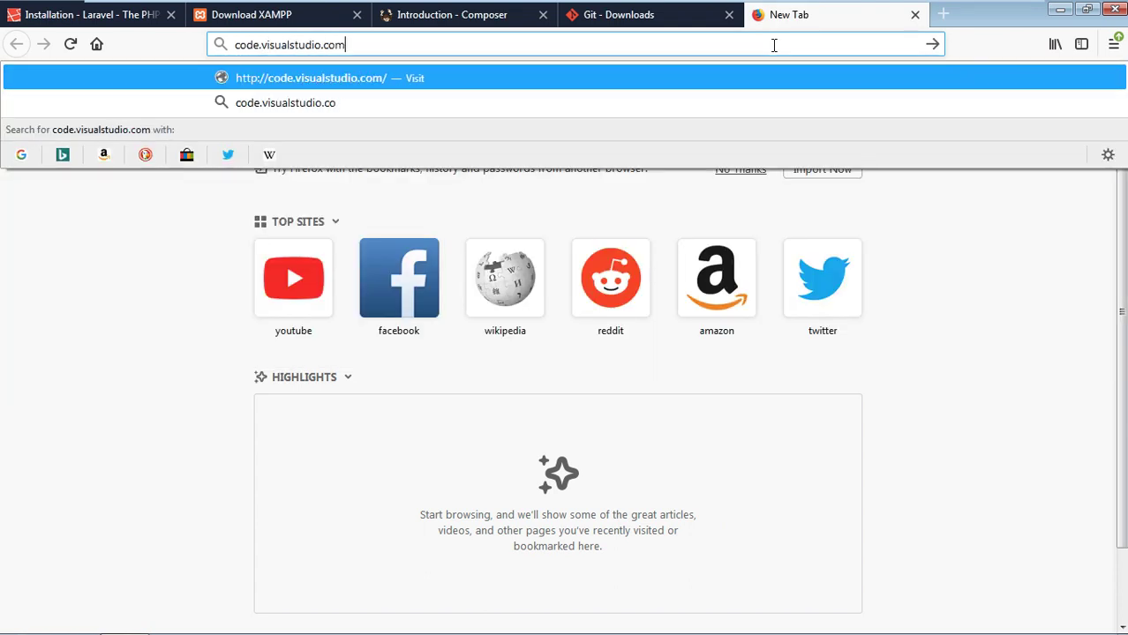
pyautogui.press('Return')
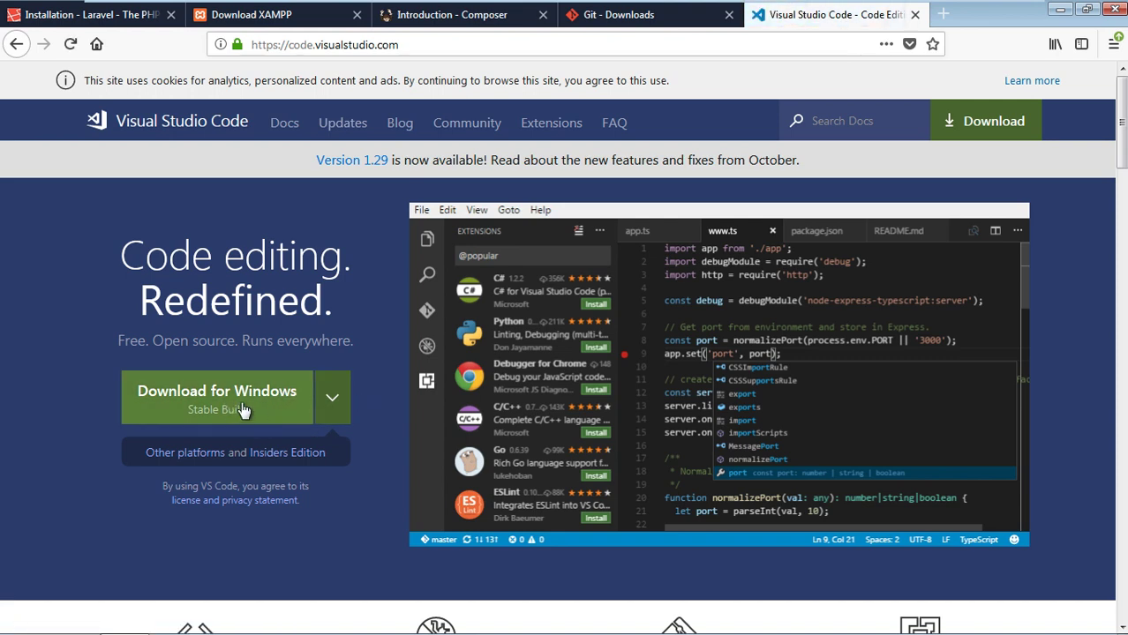
# Step: Launch the XAMPP 7.1.23 installer from the desktop, allowing it to make changes and acknowledging the User Account Control warning
pyautogui.click(1057, 16)
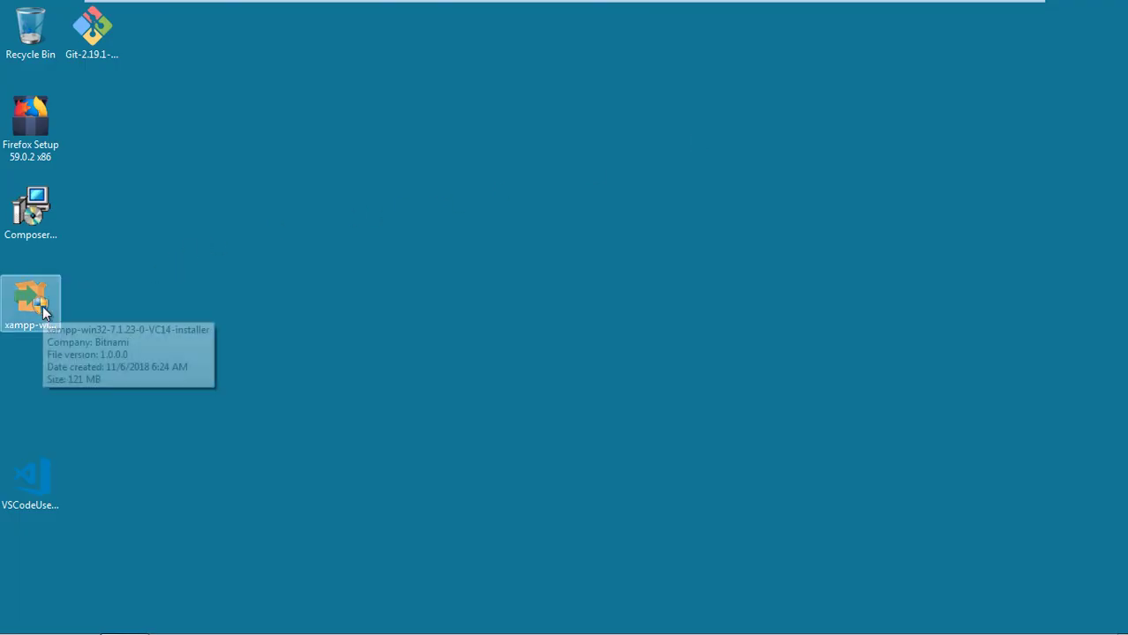
pyautogui.click(43, 311)
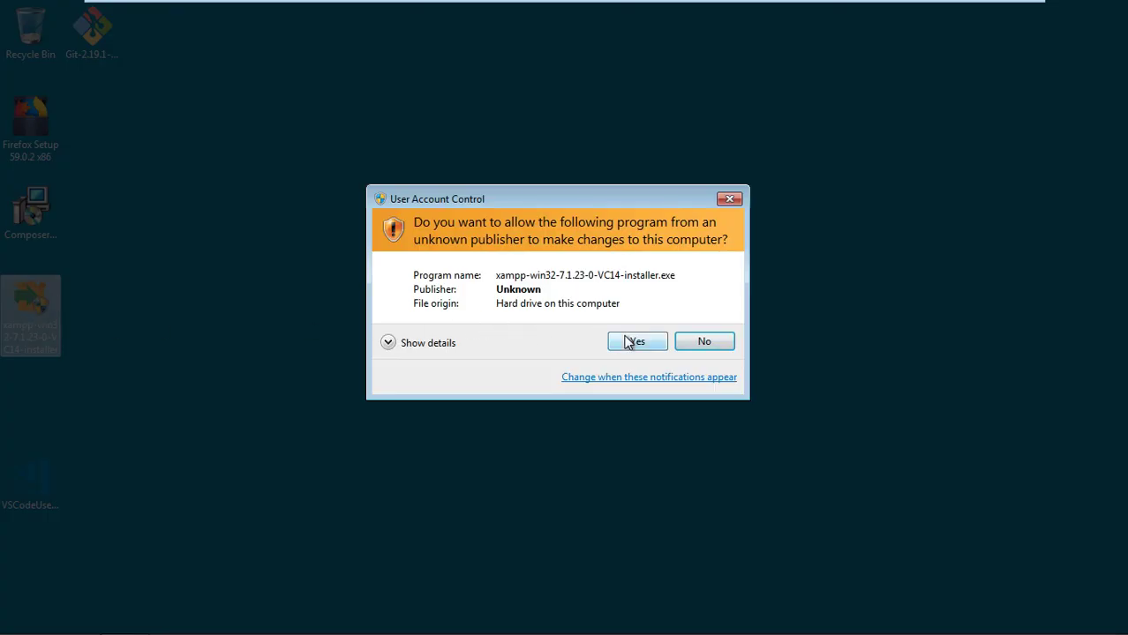
pyautogui.click(634, 342)
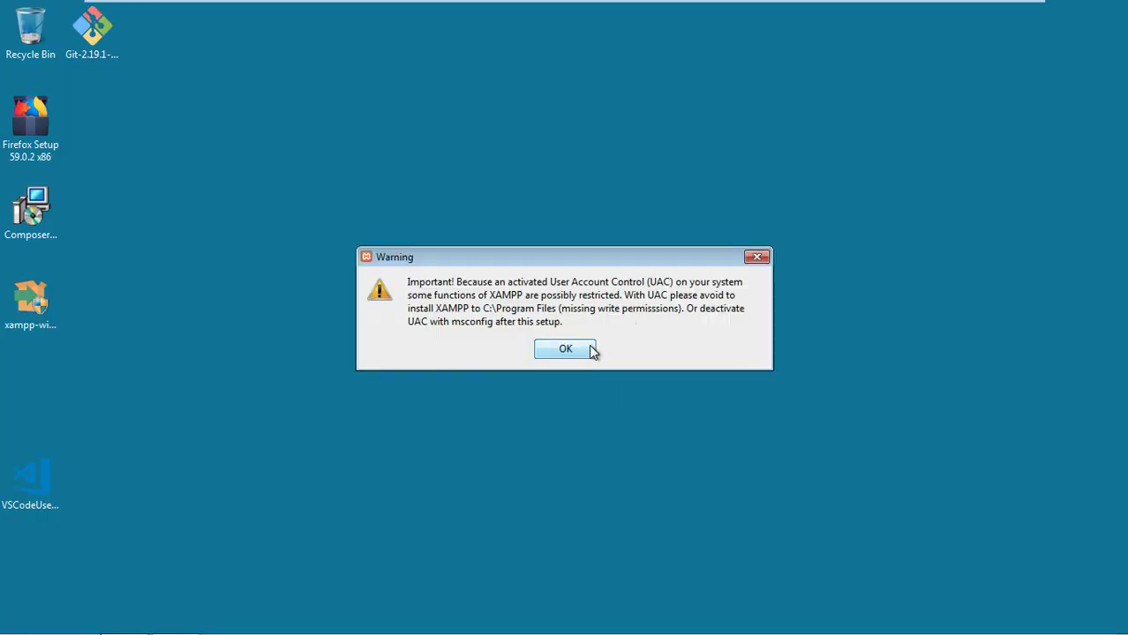
pyautogui.click(589, 349)
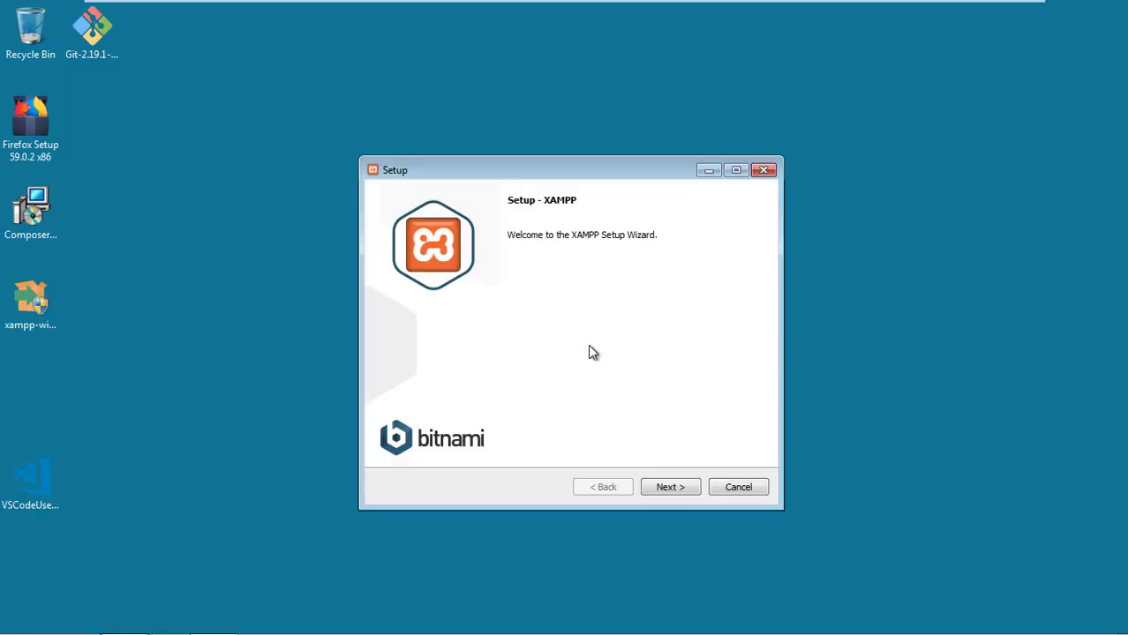
# Step: Install XAMPP into C:\xampp without the Bitnami information page, and open its Control Panel in English on completion
pyautogui.click(681, 487)
pyautogui.click(681, 487)
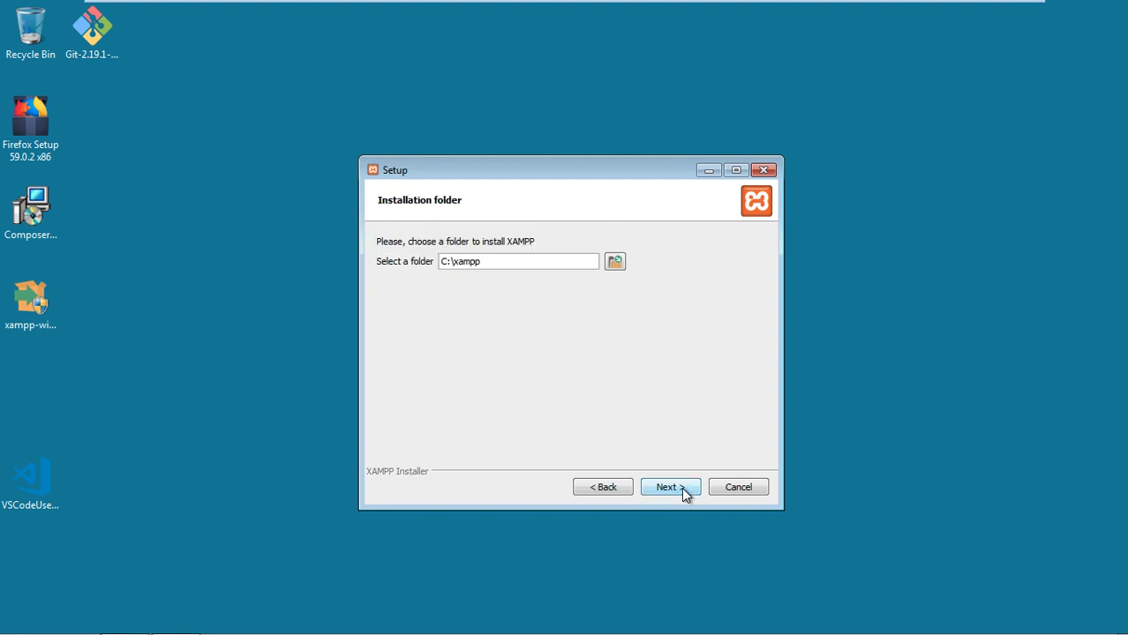
pyautogui.click(677, 488)
pyautogui.click(676, 318)
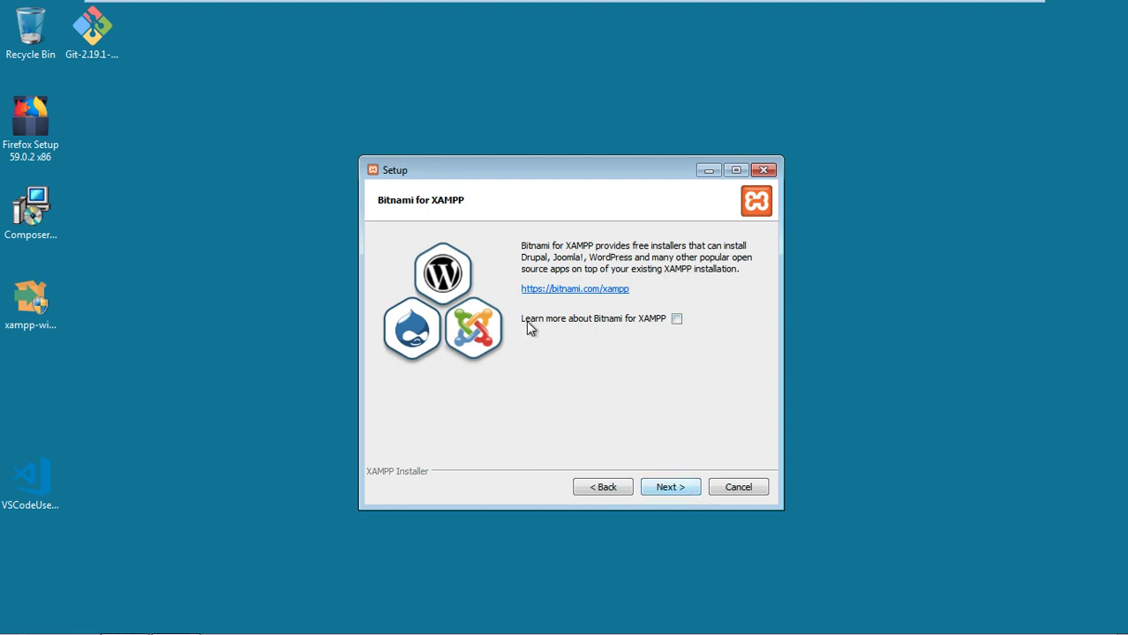
pyautogui.click(670, 487)
pyautogui.click(671, 487)
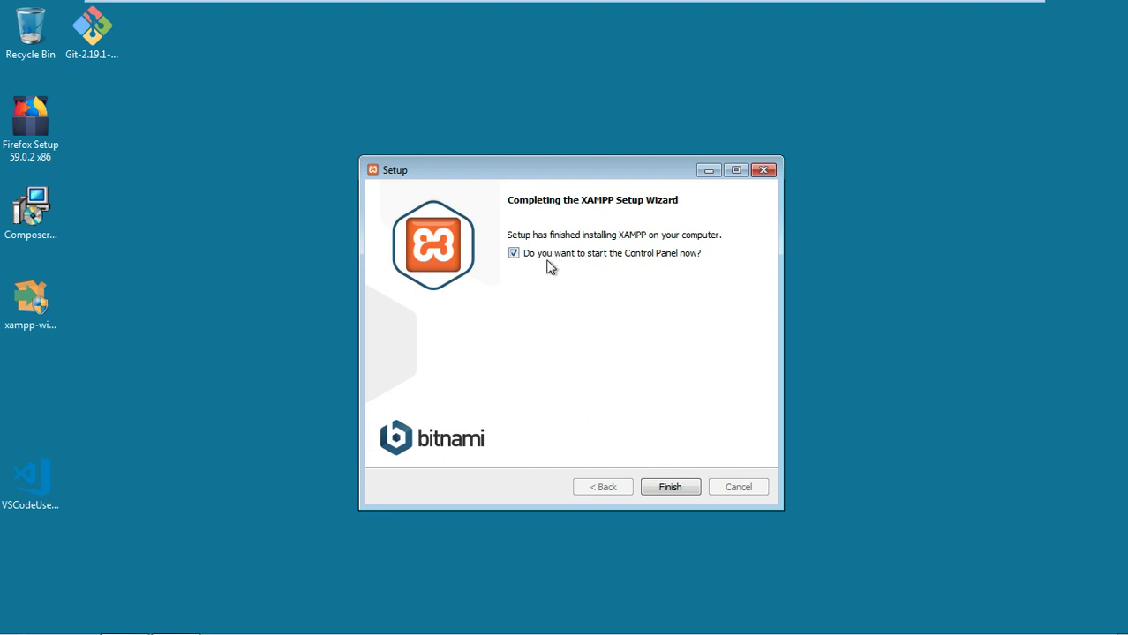
pyautogui.click(671, 488)
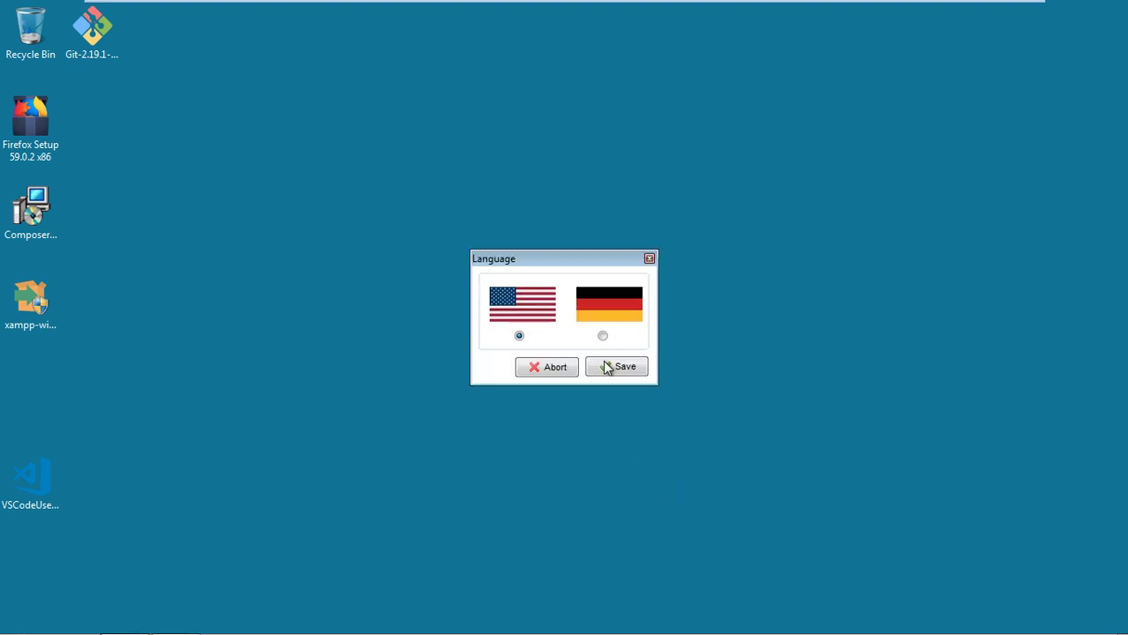
pyautogui.click(612, 370)
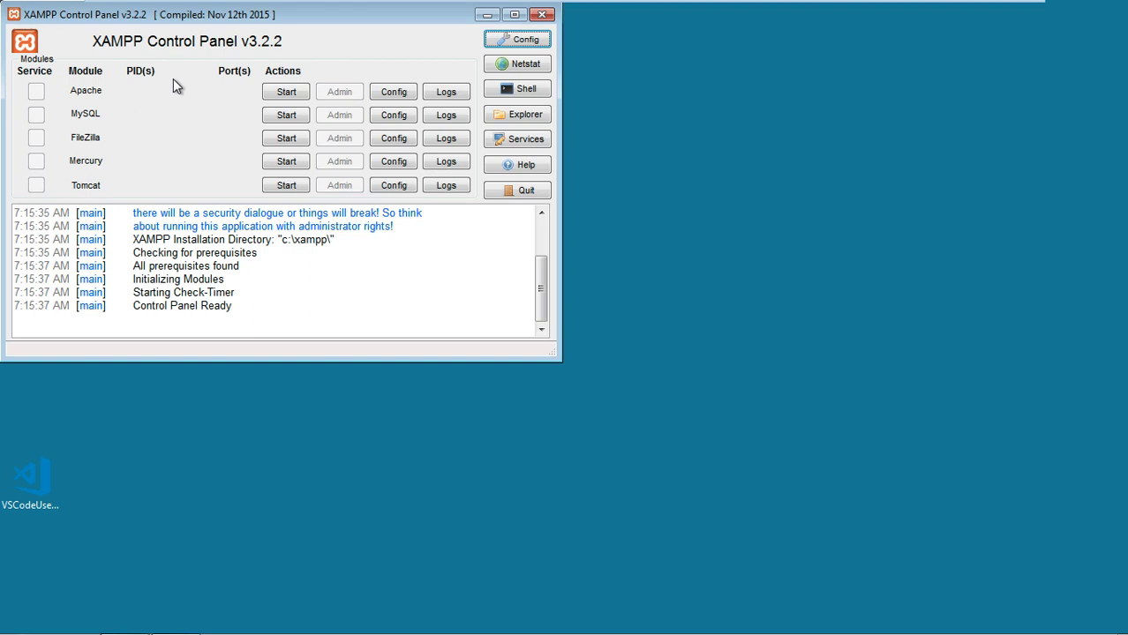
# Step: Start the Apache and MySQL modules in XAMPP, allowing both through the firewall on public networks, and minimize the Control Panel
pyautogui.click(285, 91)
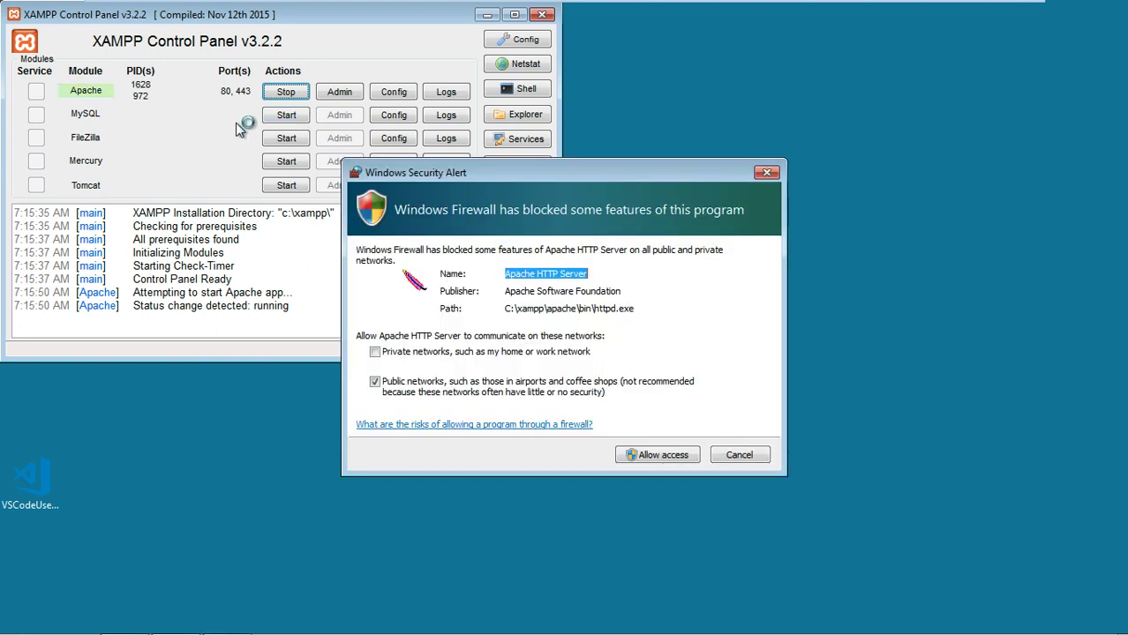
pyautogui.click(688, 465)
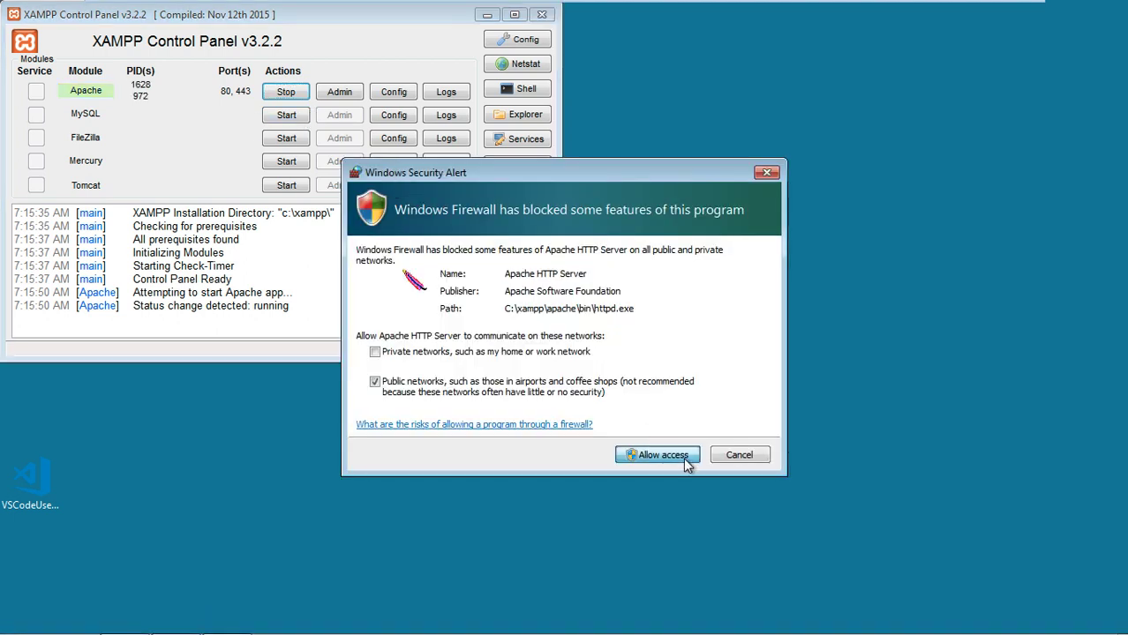
pyautogui.click(288, 120)
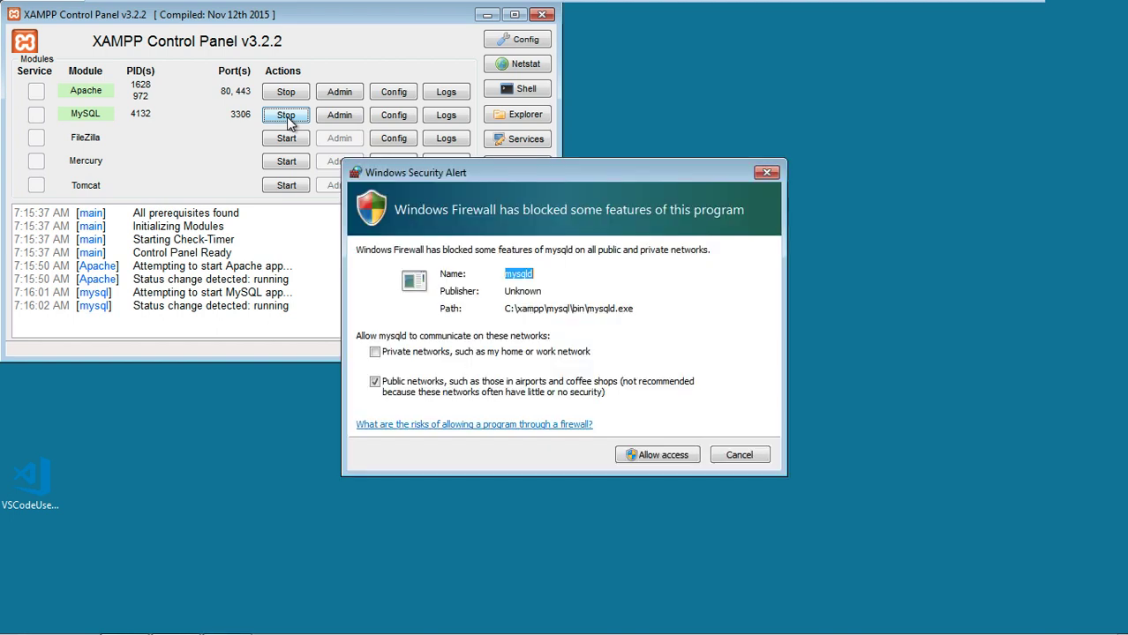
pyautogui.click(679, 455)
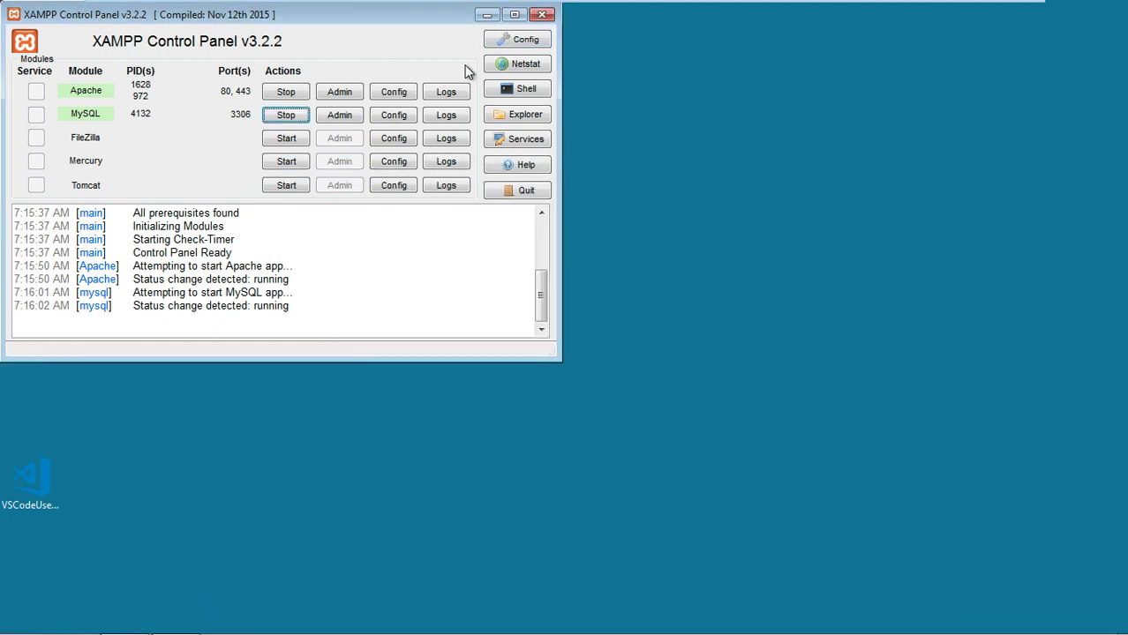
pyautogui.click(486, 14)
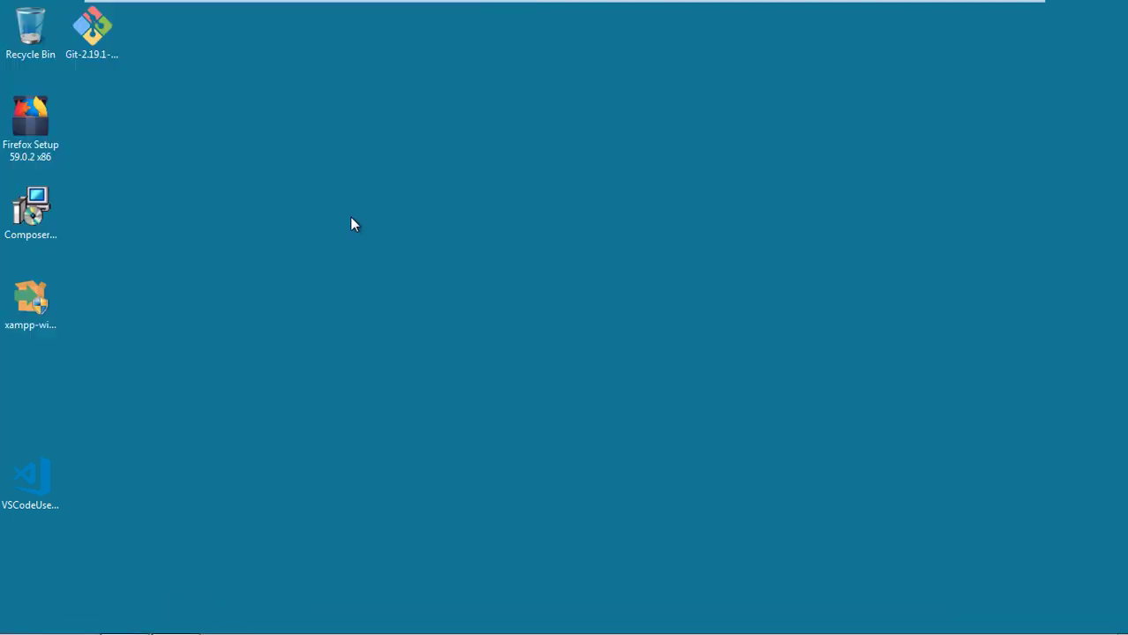
# Step: Launch Composer-Setup from the desktop, allow it to make changes, and keep the installation type without developer mode
pyautogui.doubleClick(52, 222)
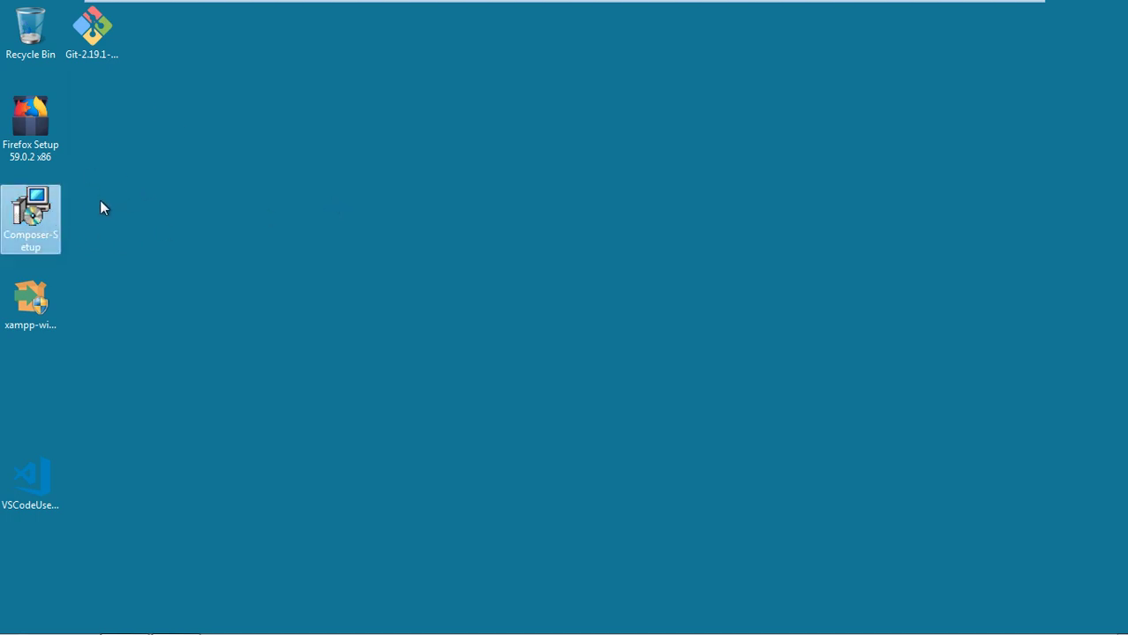
pyautogui.doubleClick(41, 220)
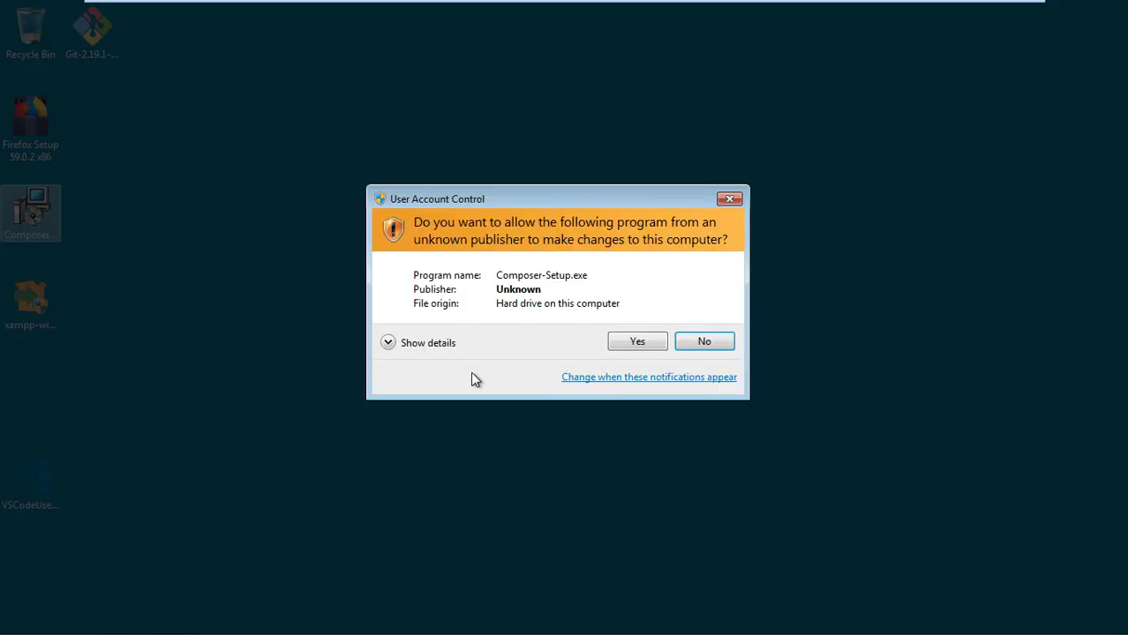
pyautogui.click(656, 349)
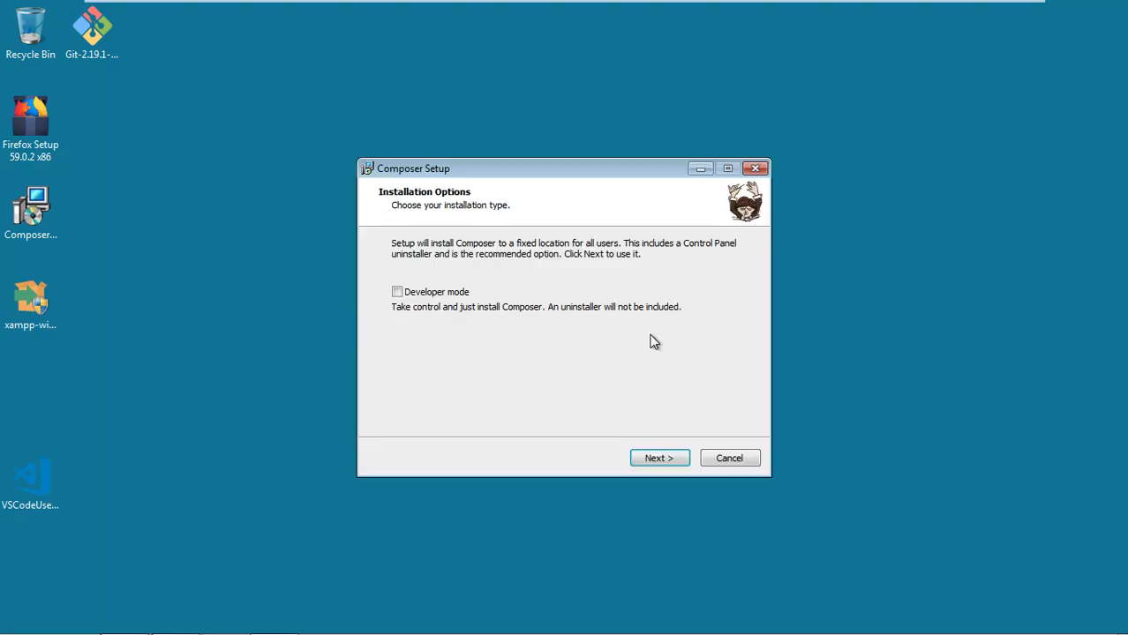
pyautogui.click(684, 460)
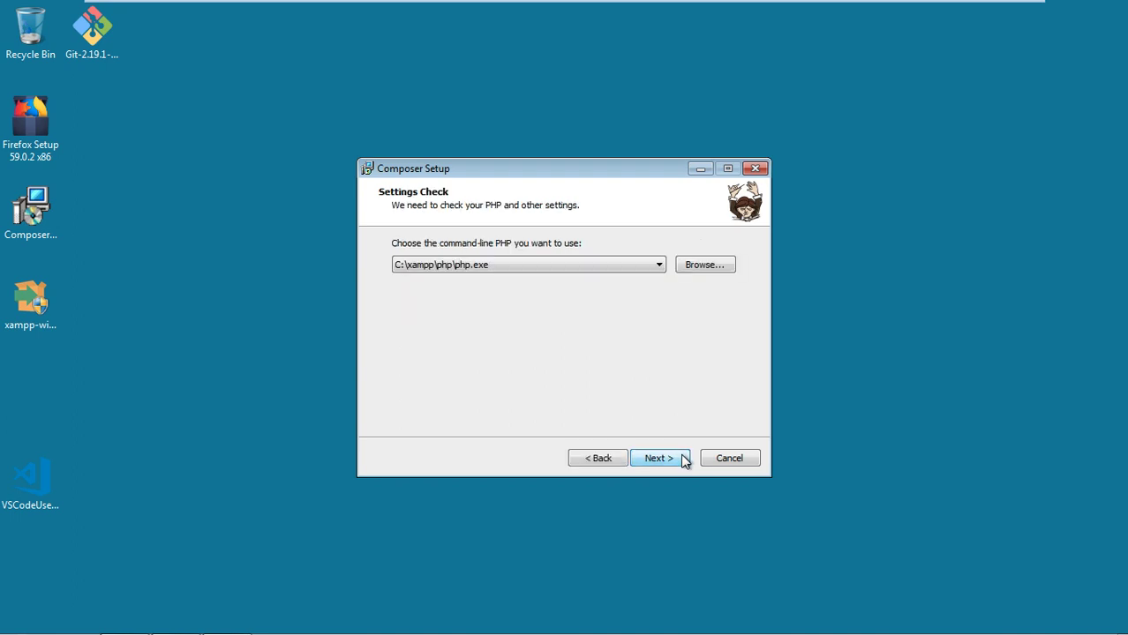
# Step: Use C:\xampp\php\php.exe as the command-line PHP for Composer and run the settings check
pyautogui.click(652, 269)
pyautogui.click(592, 301)
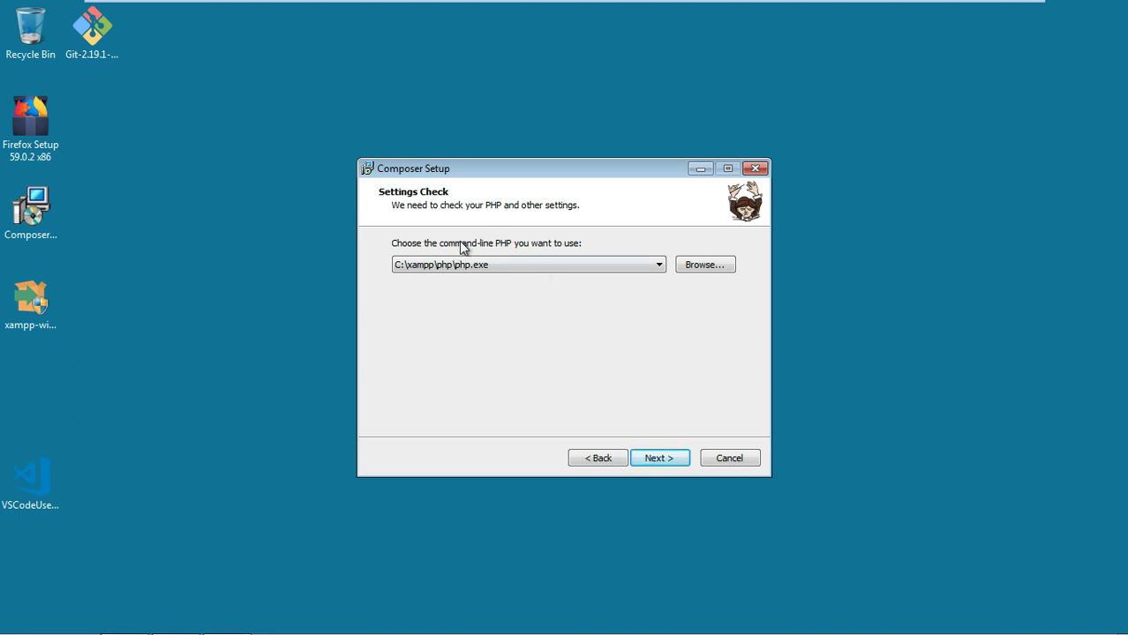
pyautogui.click(680, 459)
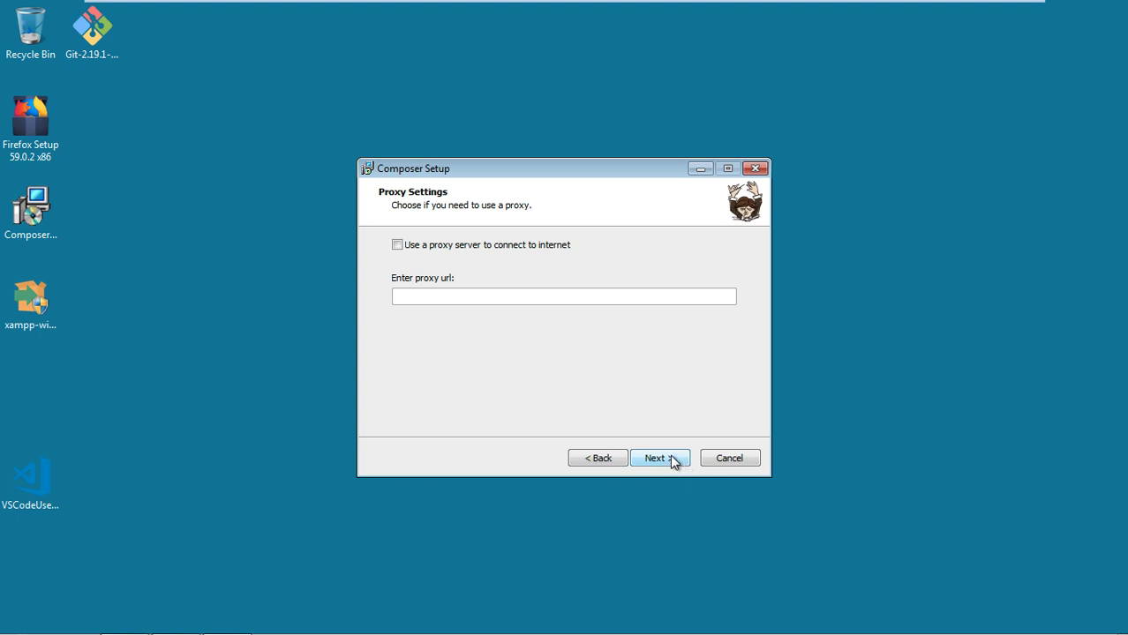
# Step: Install Composer without a proxy server and finish the setup without viewing the online documentation
pyautogui.click(682, 460)
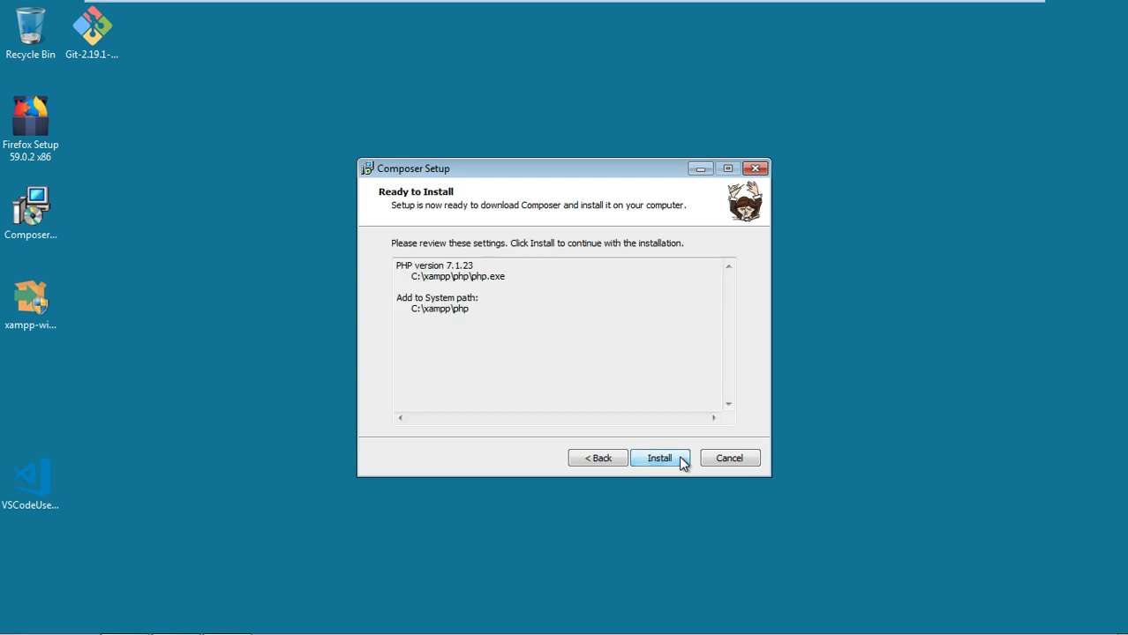
pyautogui.click(682, 460)
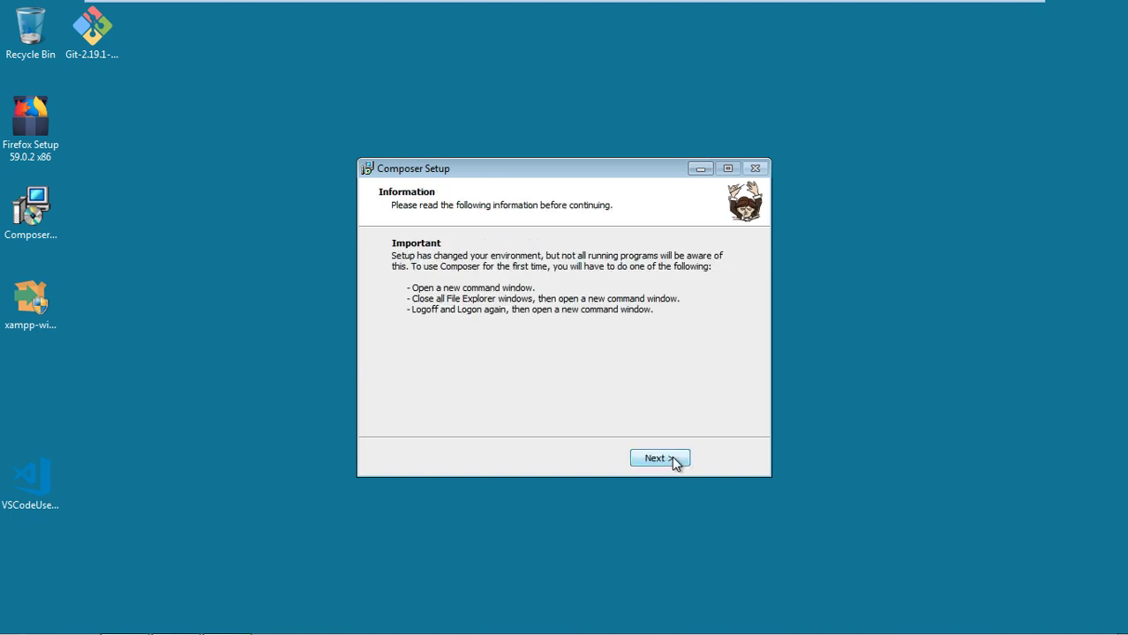
pyautogui.click(675, 458)
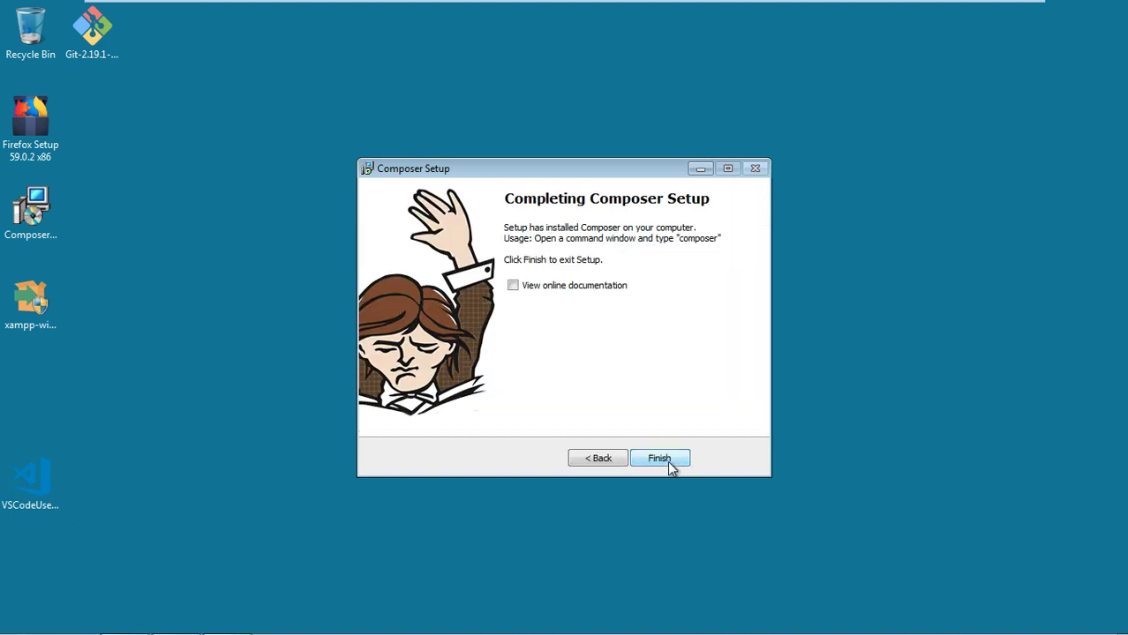
pyautogui.click(667, 462)
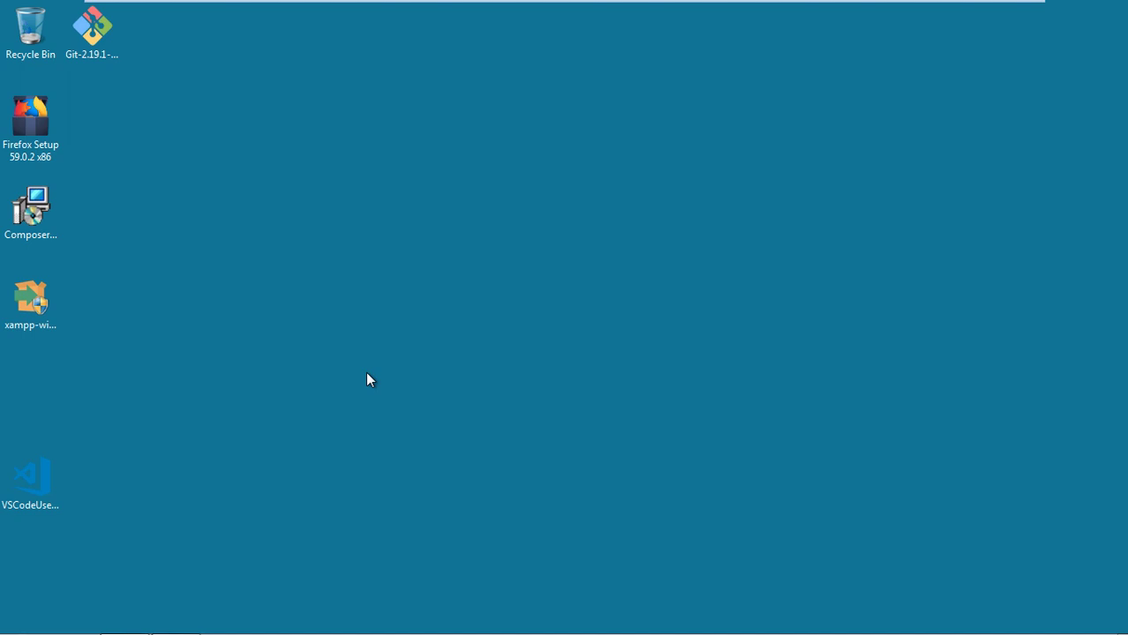
# Step: Launch the Git 2.19.1 installer from the desktop, allow it to make changes, and proceed to the component selection
pyautogui.click(103, 43)
pyautogui.doubleClick(103, 43)
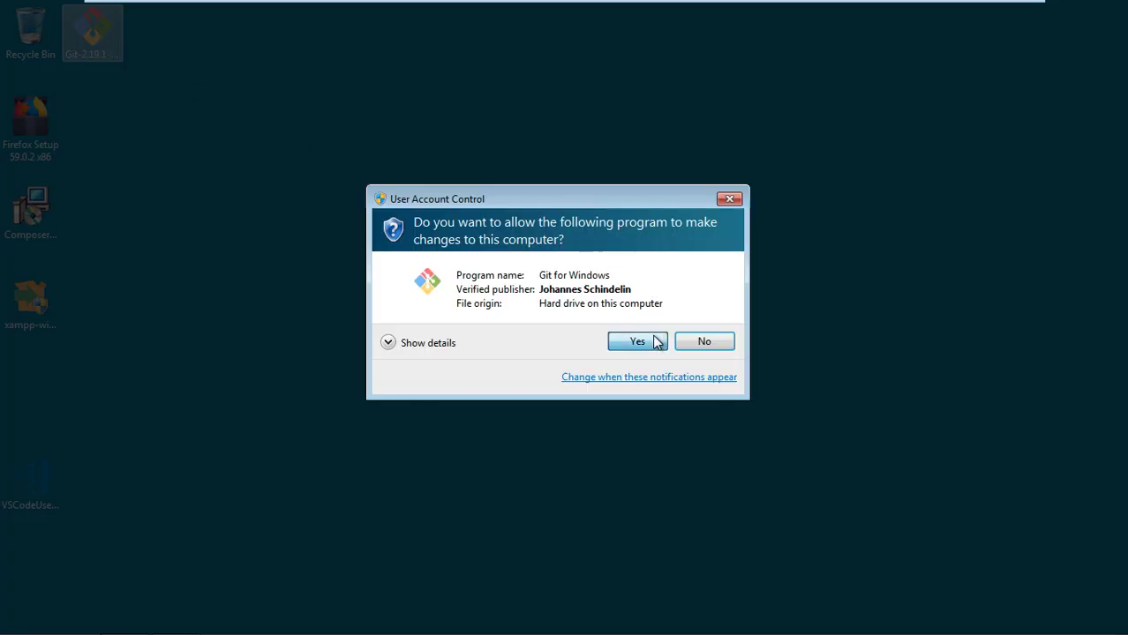
pyautogui.click(655, 341)
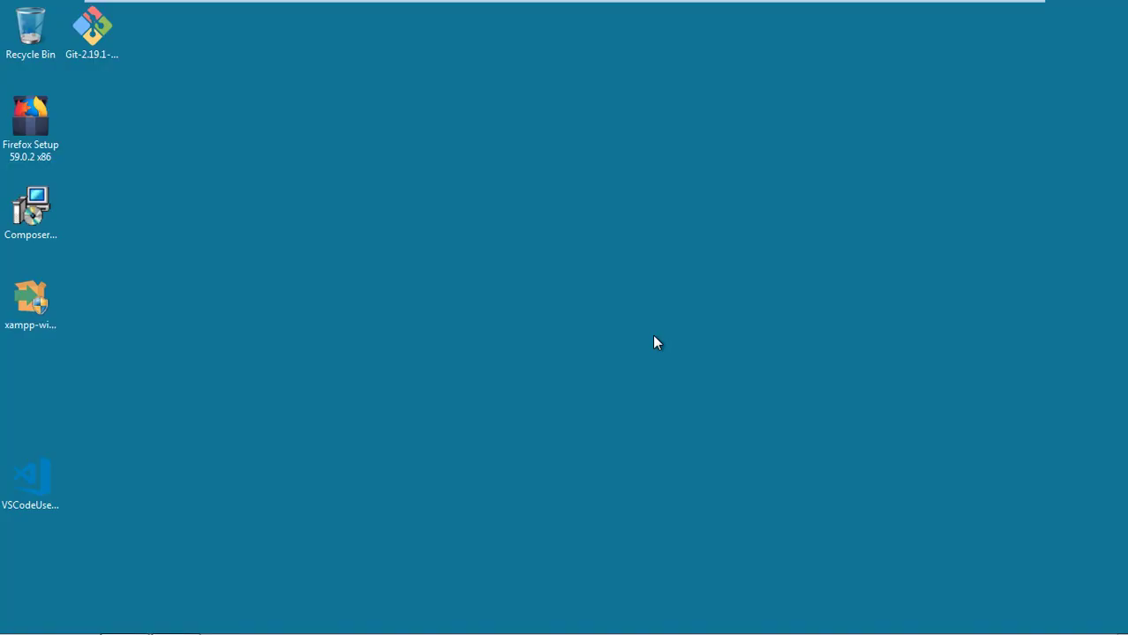
pyautogui.click(657, 458)
pyautogui.click(660, 458)
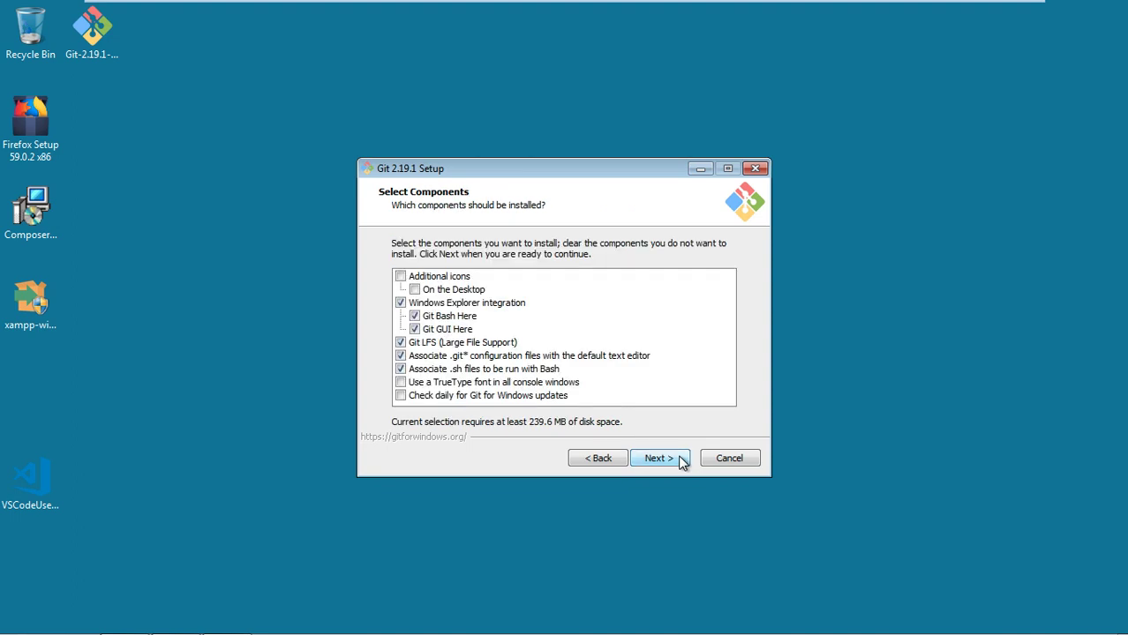
# Step: Keep the default Git components and choose the Nano editor as Git's default editor
pyautogui.click(661, 458)
pyautogui.click(682, 461)
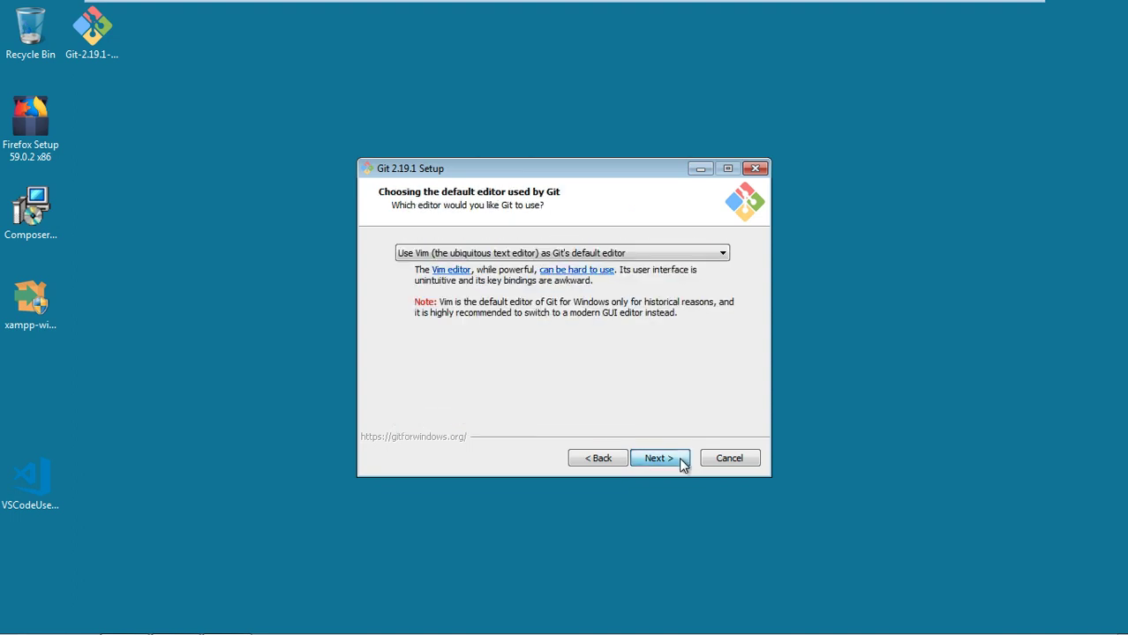
pyautogui.click(625, 253)
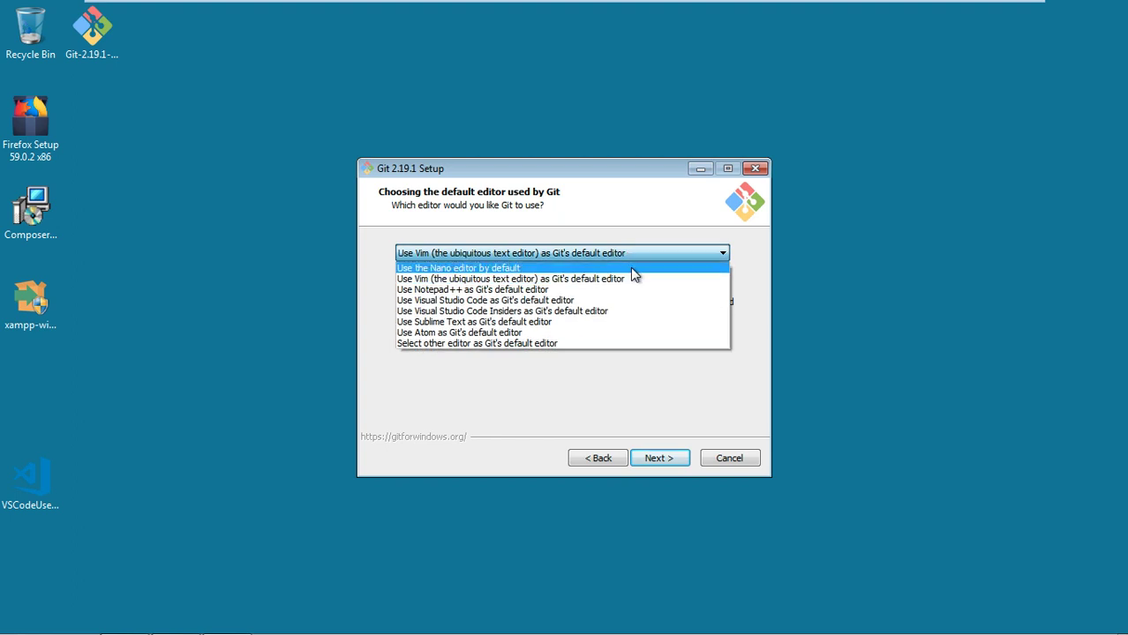
pyautogui.click(632, 269)
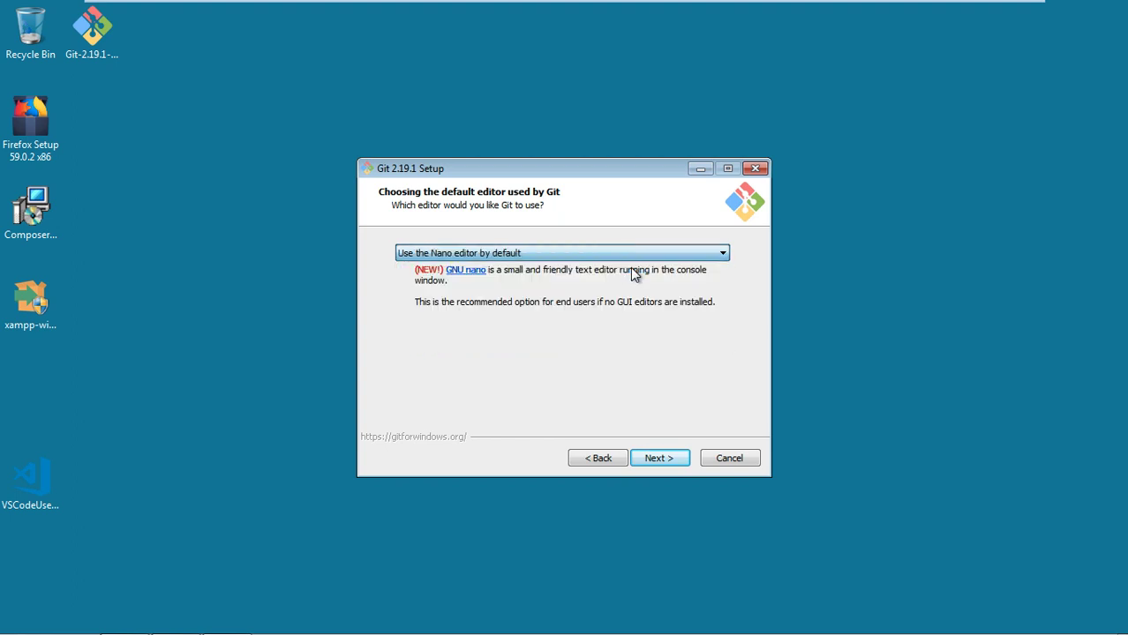
# Step: Set Git to use the Windows Command Prompt, the OpenSSL library, and Windows-style checkout with Unix-style commit line endings
pyautogui.click(685, 460)
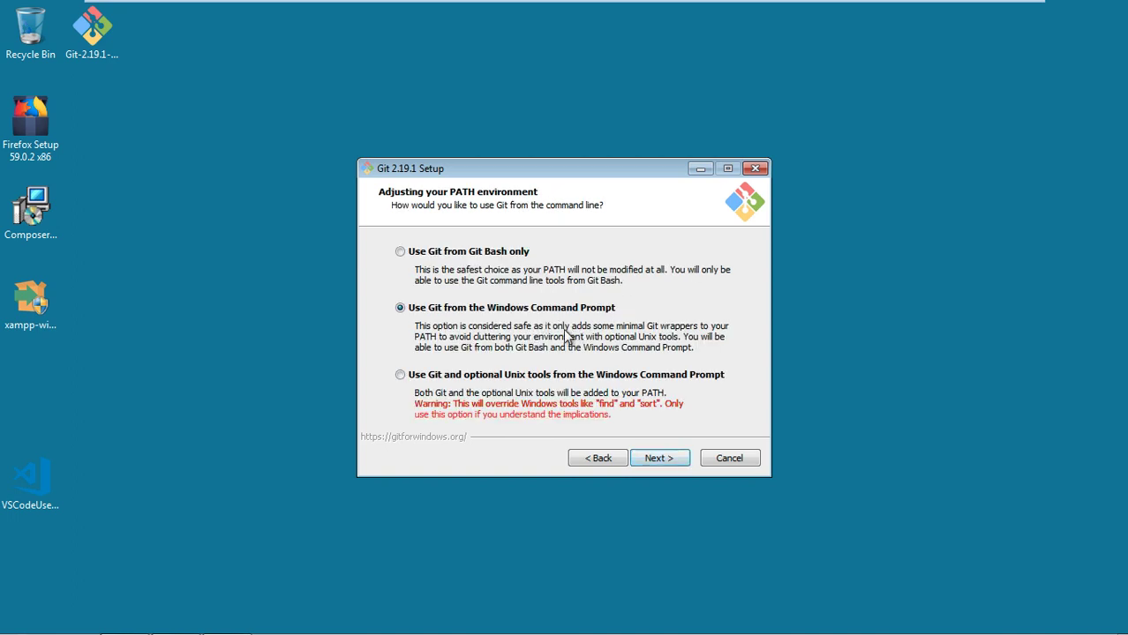
pyautogui.click(682, 460)
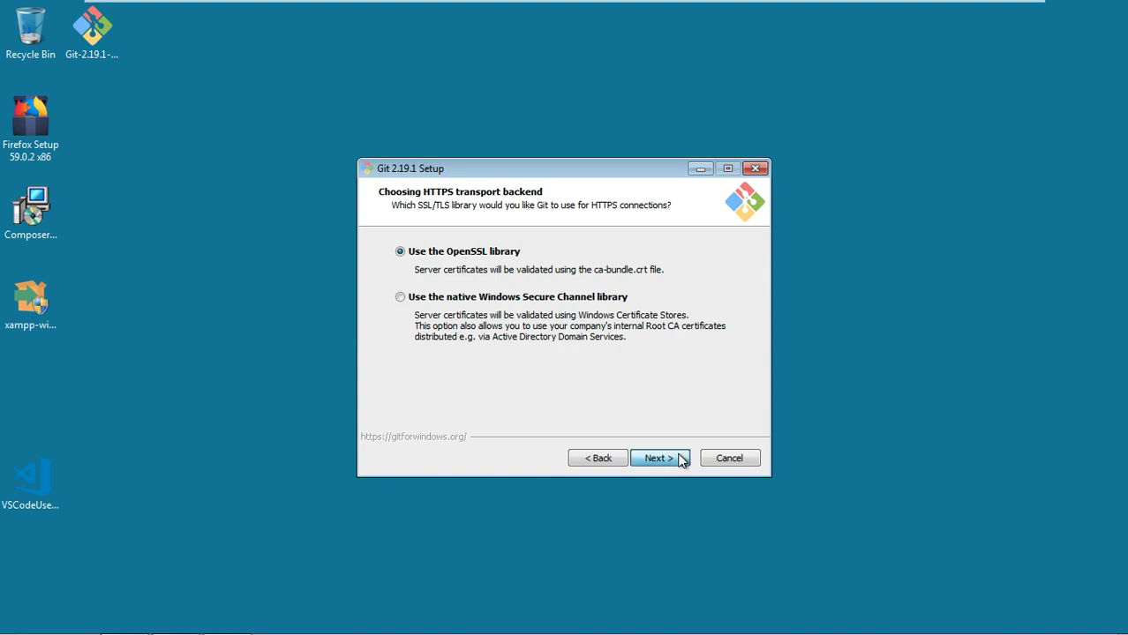
pyautogui.click(681, 459)
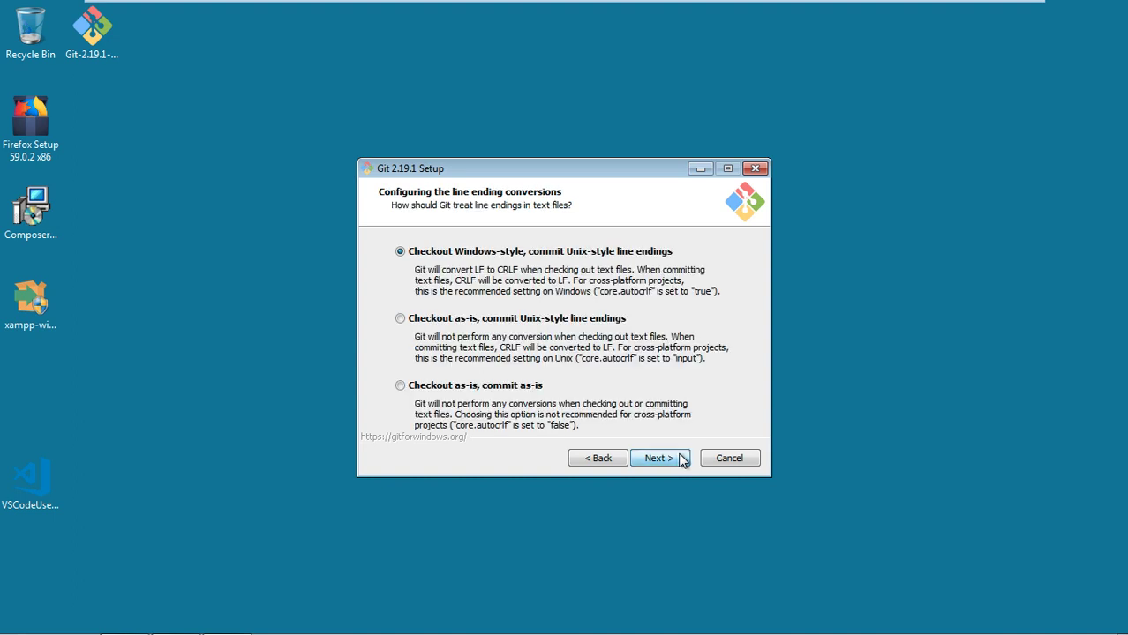
pyautogui.click(681, 459)
# Step: Install Git without the experimental features and finish the setup without viewing the release notes
pyautogui.click(681, 458)
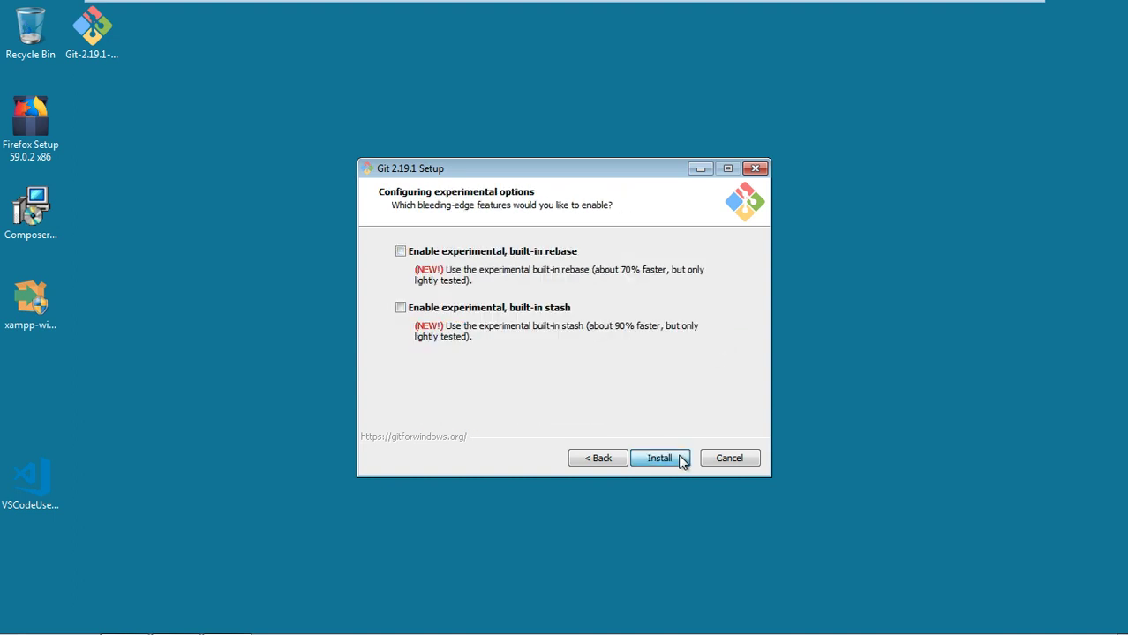
pyautogui.click(681, 459)
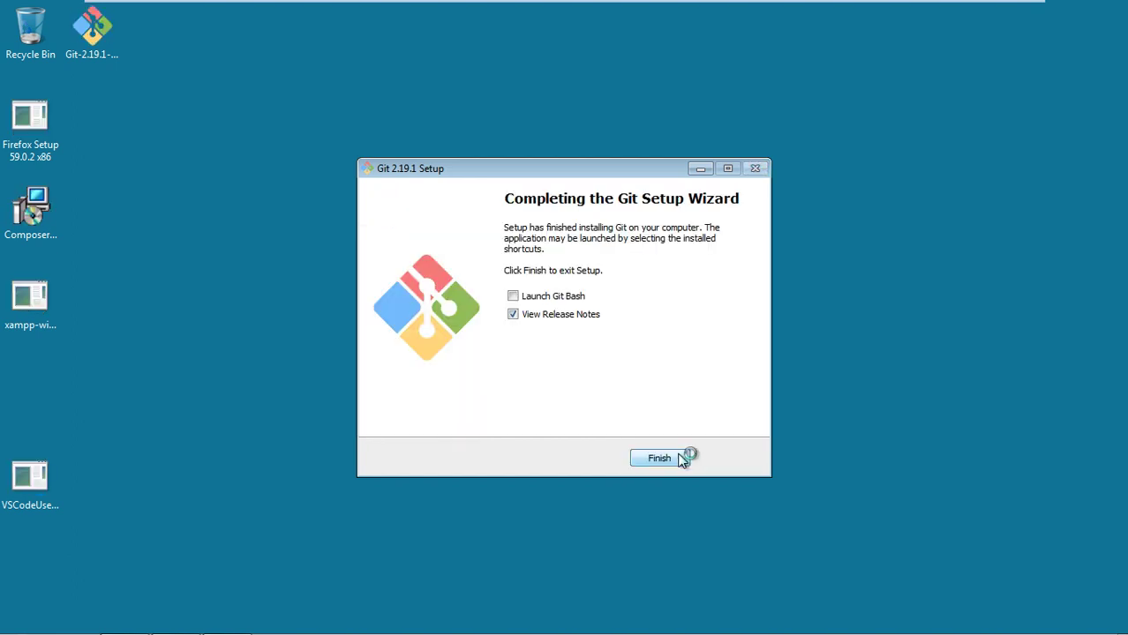
pyautogui.click(530, 316)
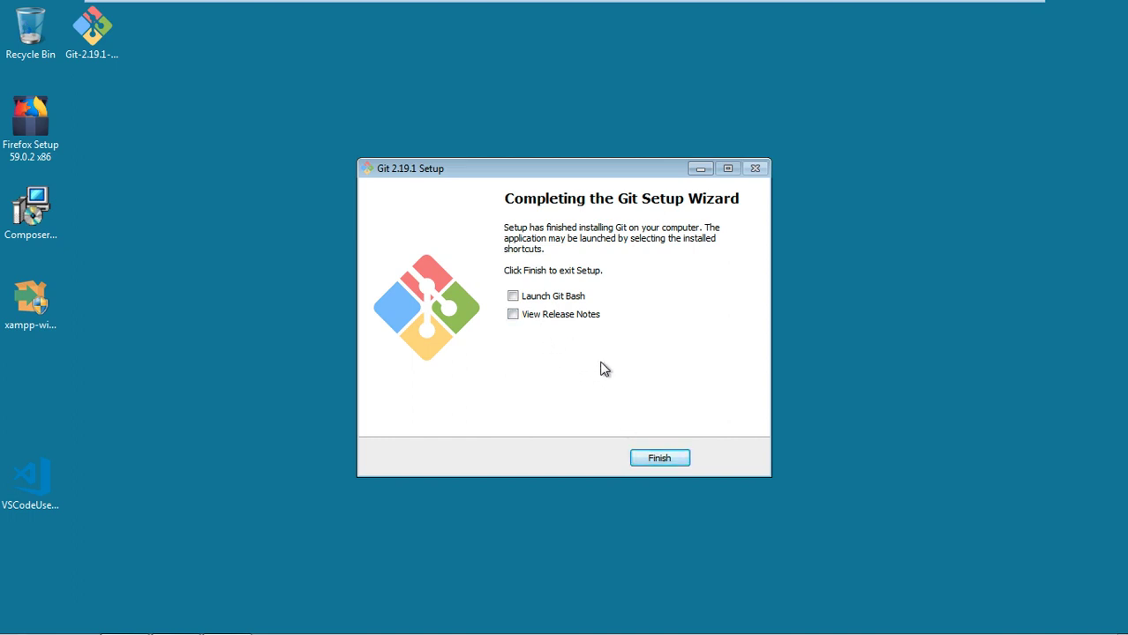
pyautogui.click(670, 464)
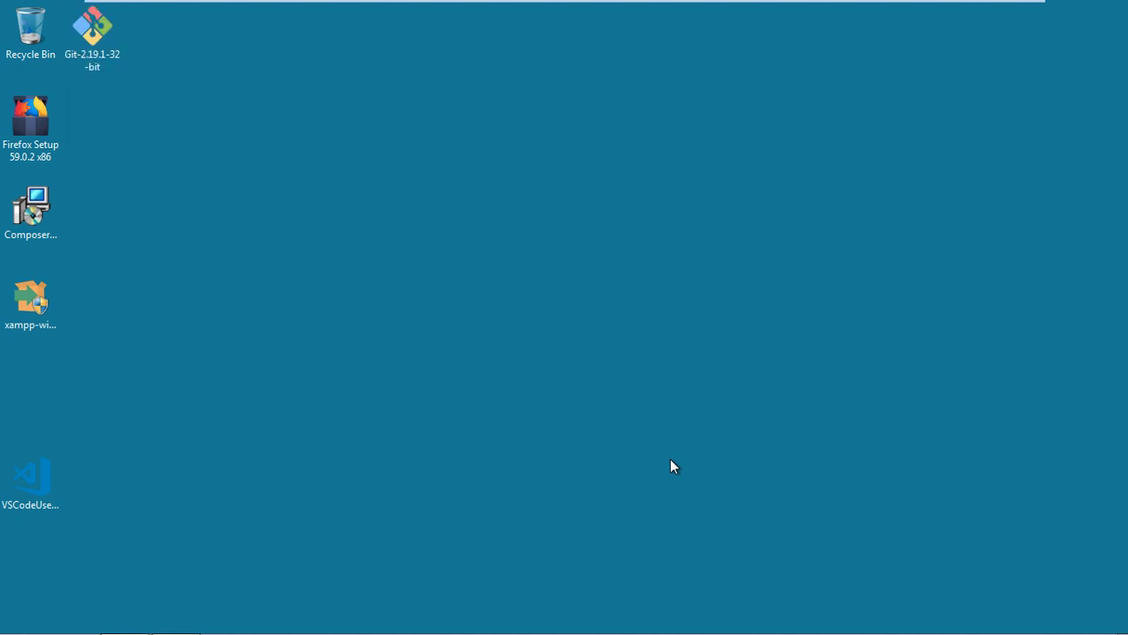
# Step: Open the C:\xampp\htdocs folder in Windows Explorer
pyautogui.press('super+e')
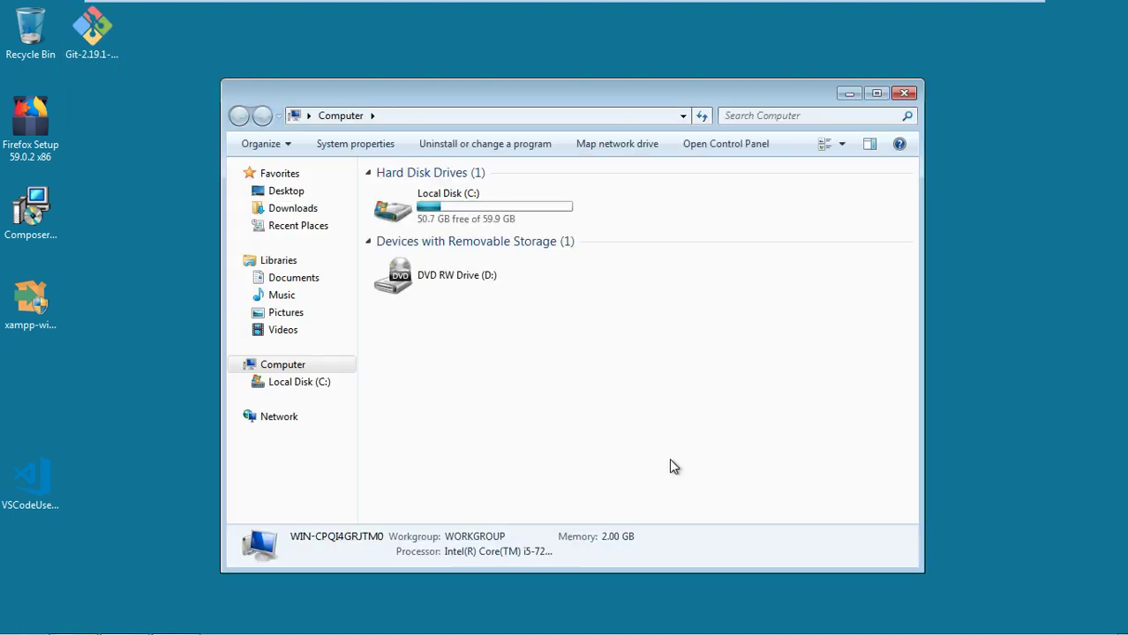
pyautogui.doubleClick(490, 218)
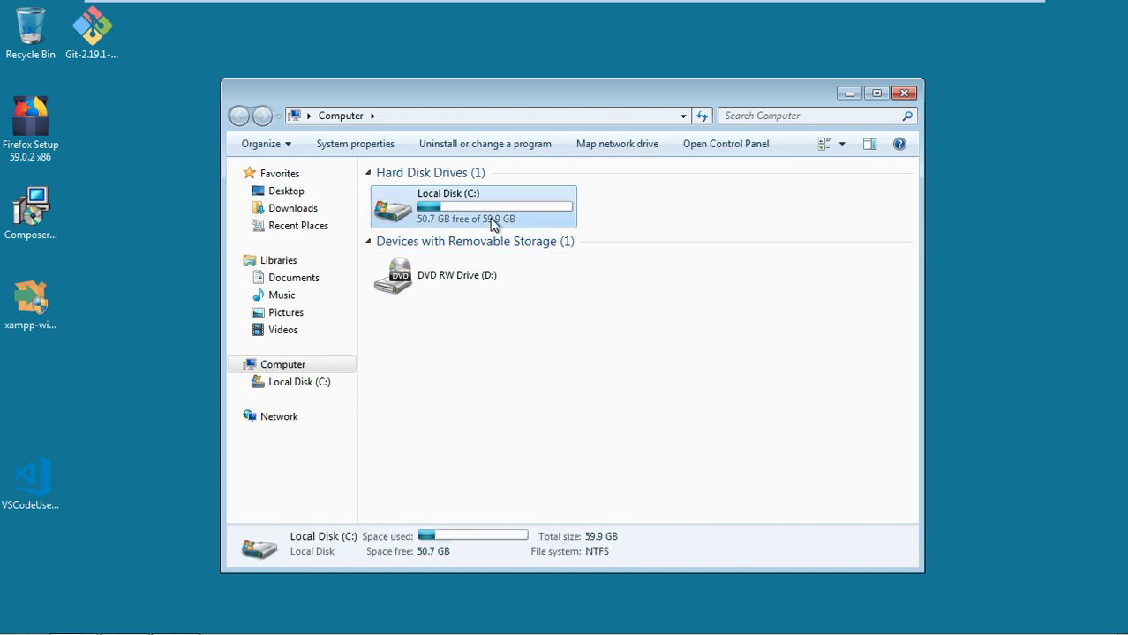
pyautogui.doubleClick(446, 261)
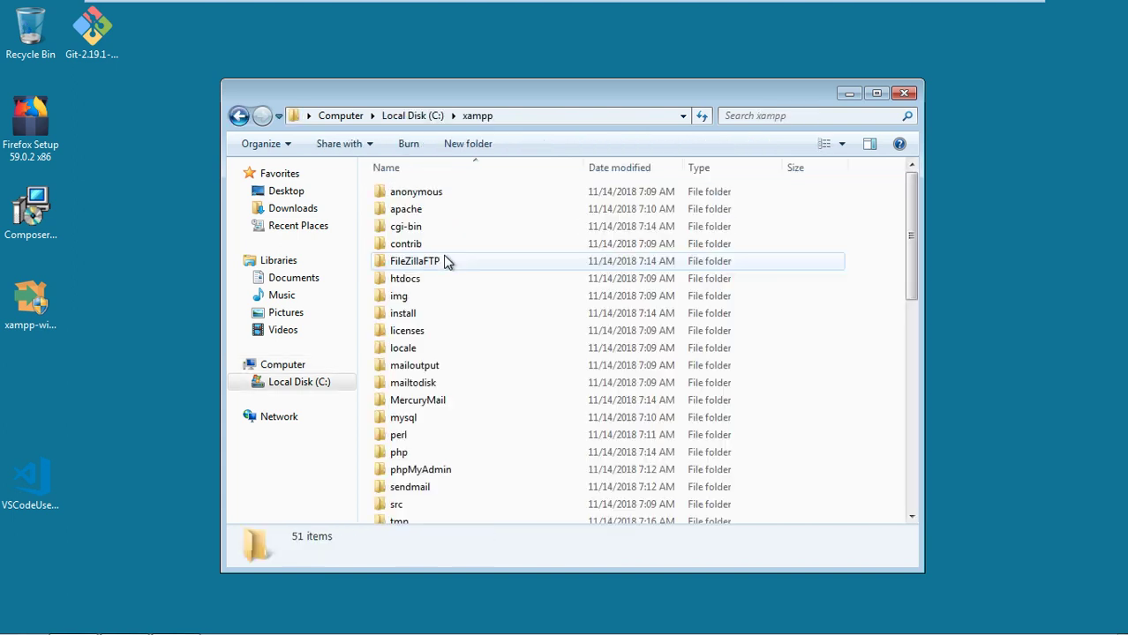
pyautogui.scroll(-1, 441, 298)
pyautogui.scroll(1, 428, 322)
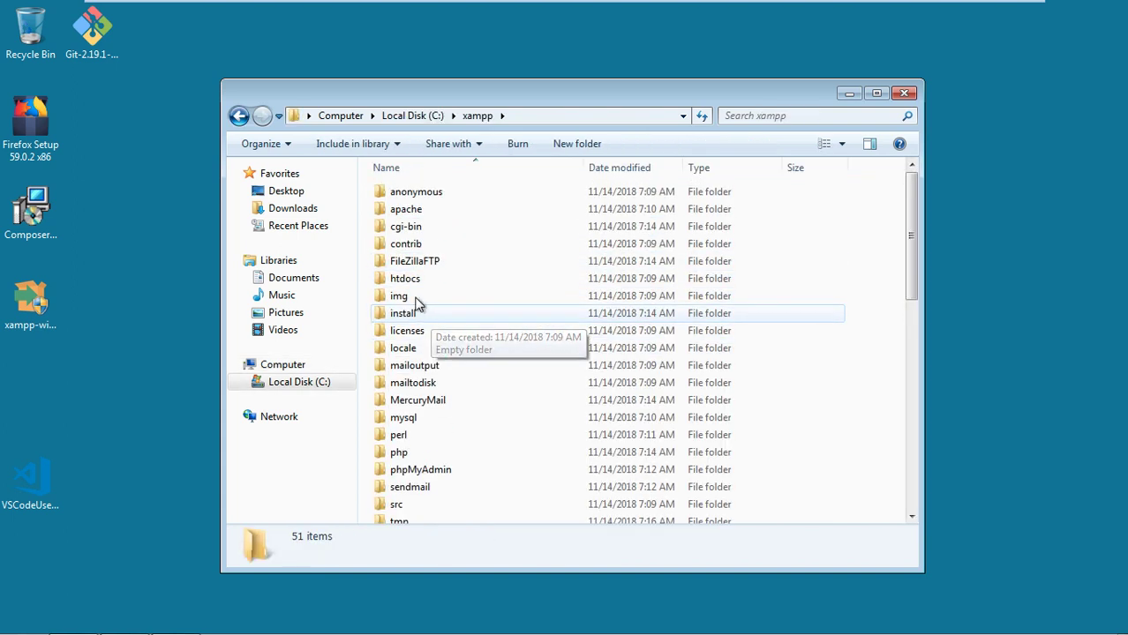
pyautogui.doubleClick(424, 279)
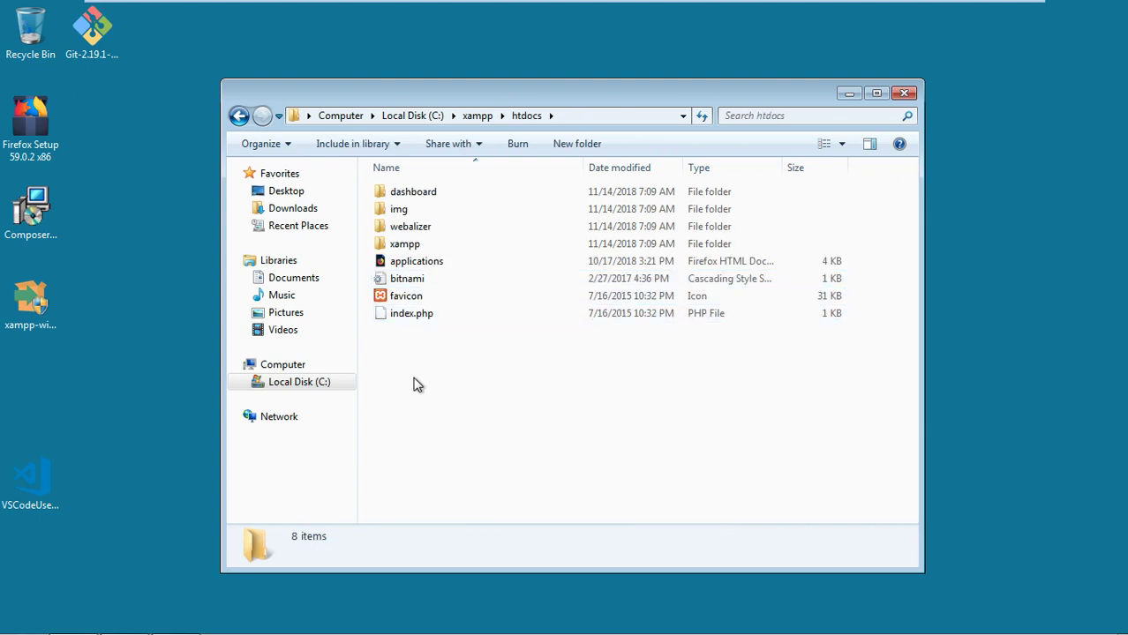
# Step: Open Git Bash in the htdocs folder and enlarge its window
pyautogui.rightClick(455, 359)
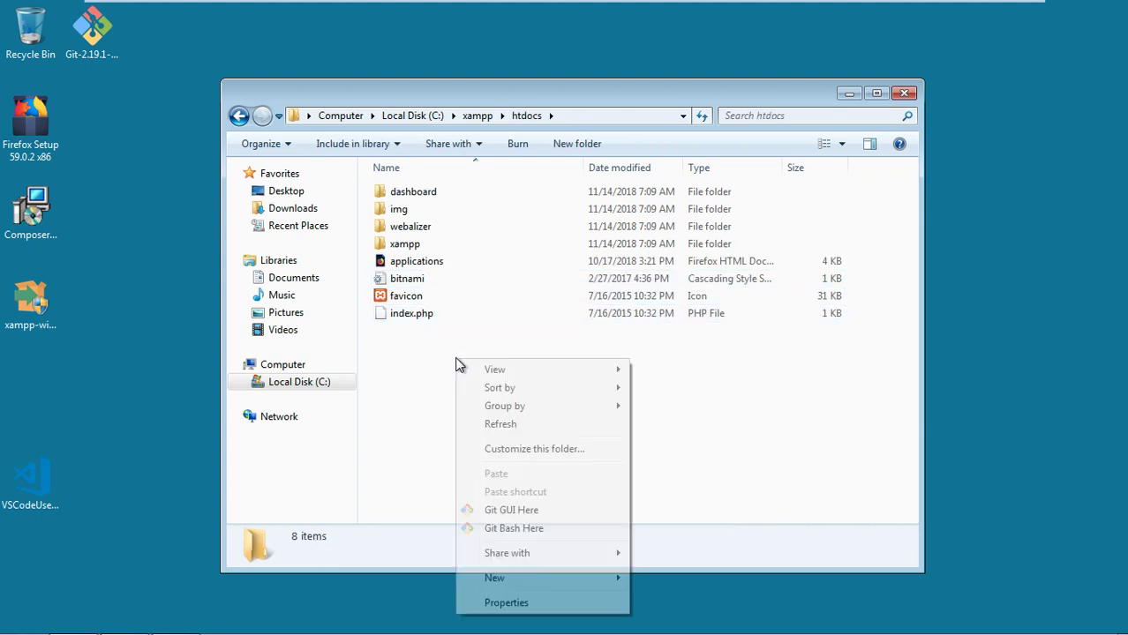
pyautogui.click(589, 529)
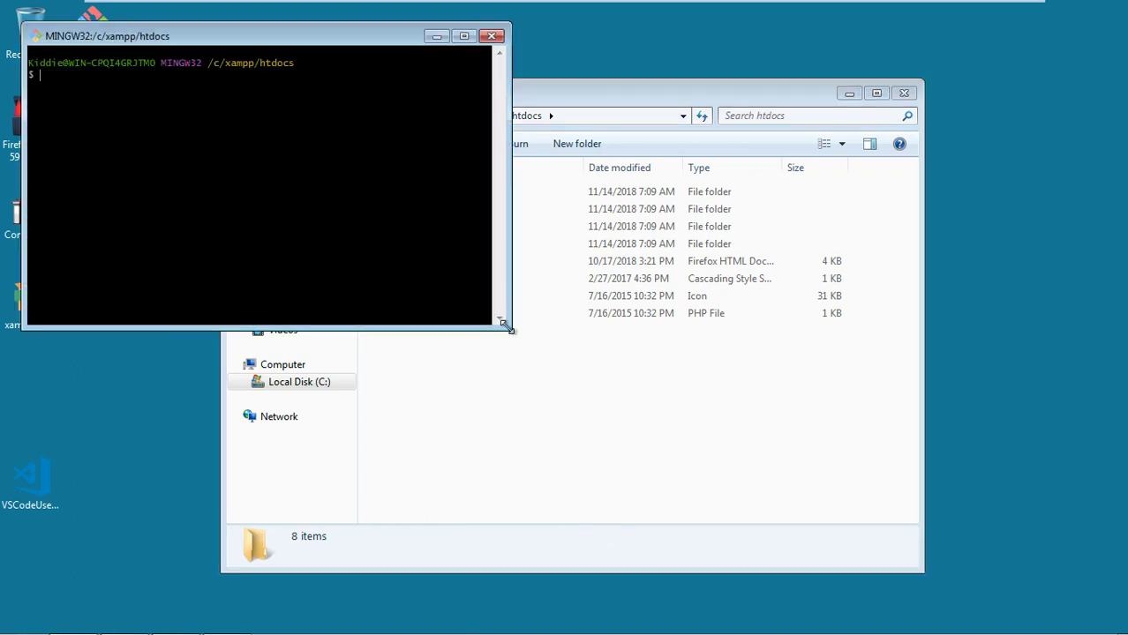
pyautogui.moveTo(515, 335); pyautogui.dragTo(911, 516)
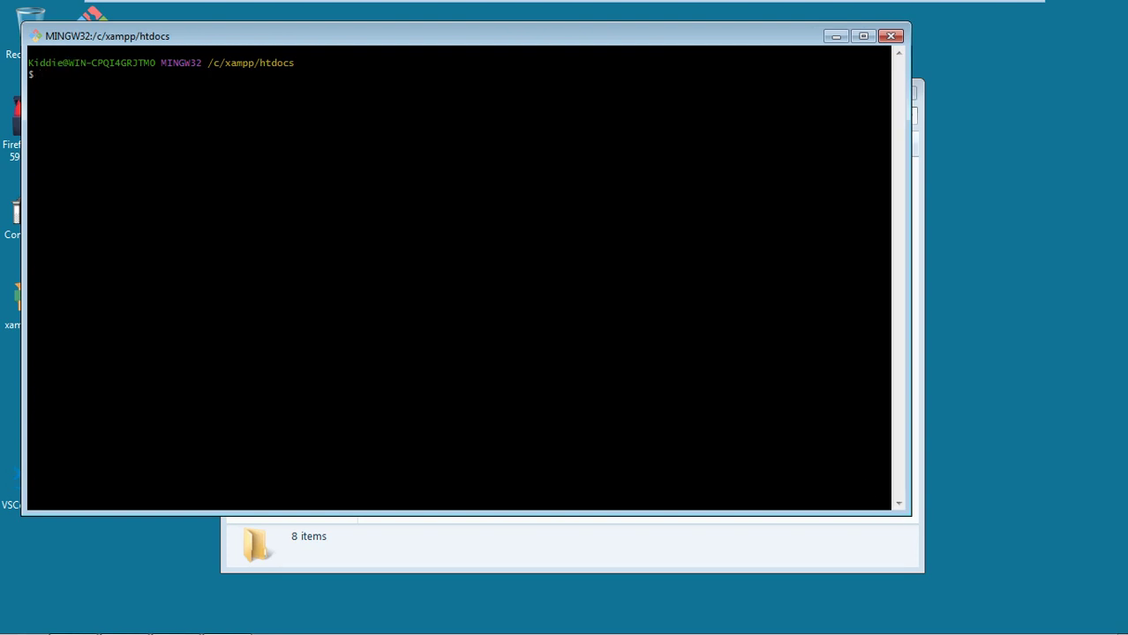
# Step: Run composer in Git Bash and review its available commands, including create-project
pyautogui.write('composer')
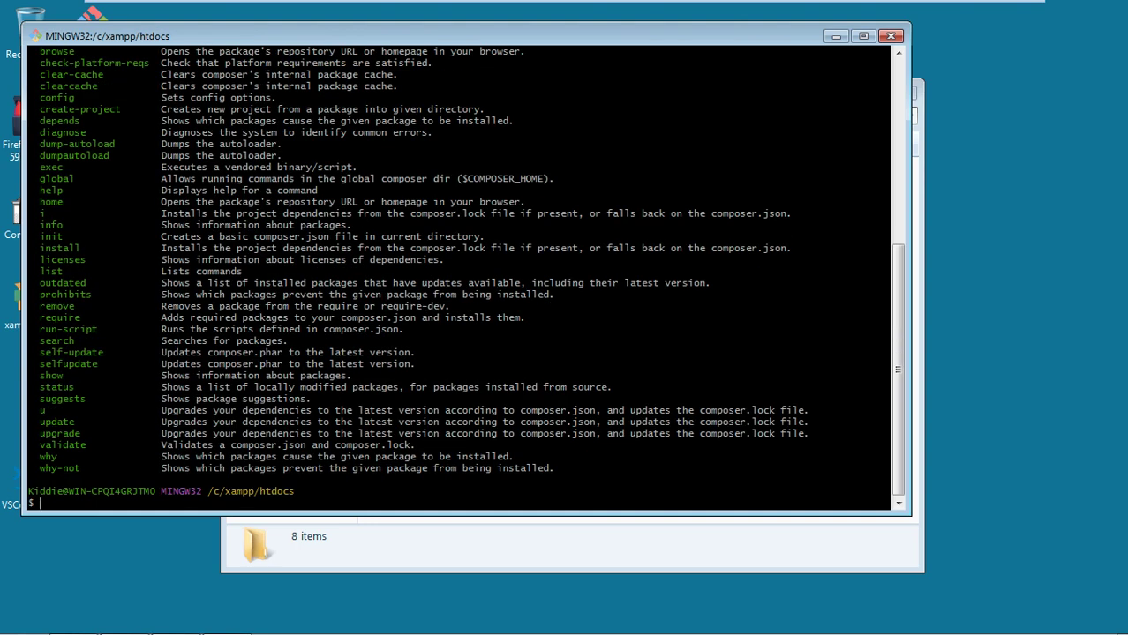
pyautogui.scroll(6, 459, 274)
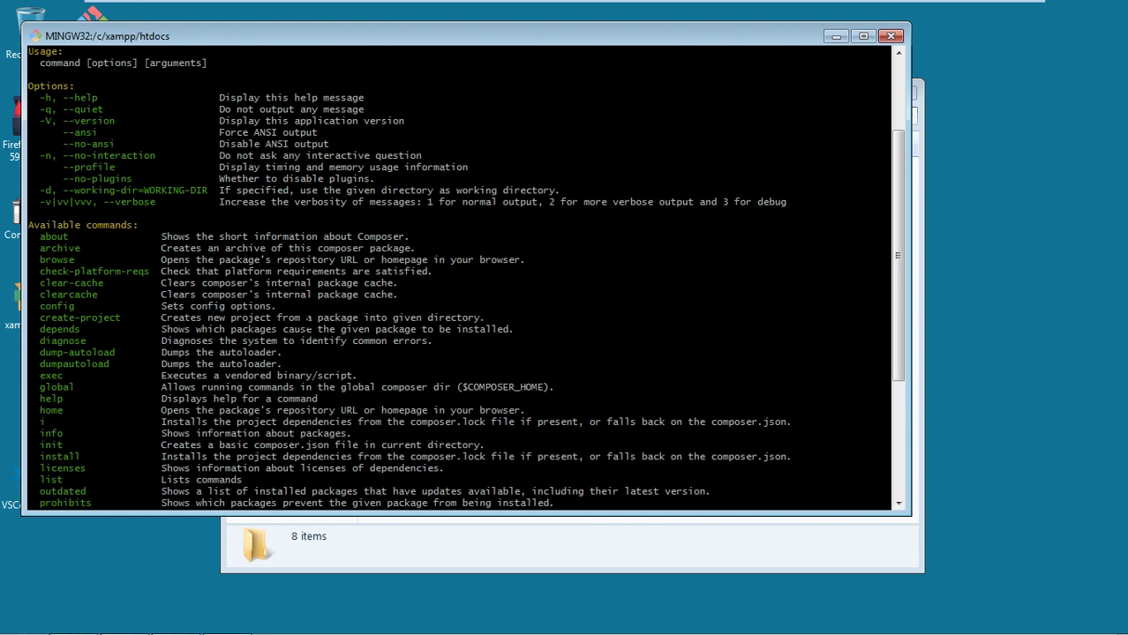
pyautogui.scroll(3, 459, 273)
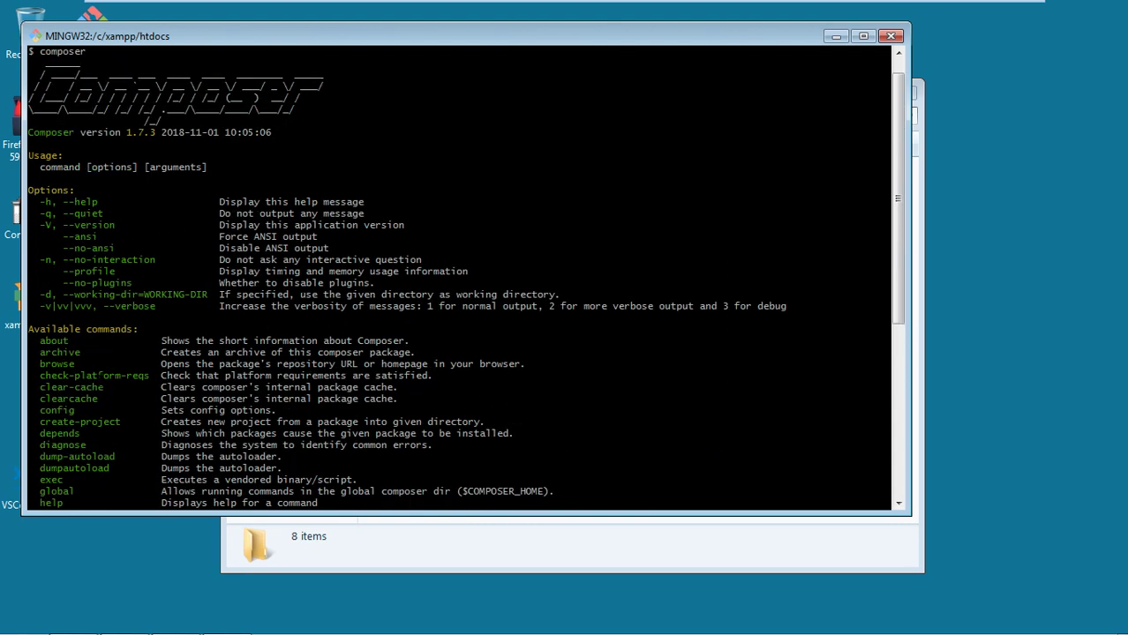
pyautogui.moveTo(40, 422); pyautogui.dragTo(517, 422)
pyautogui.click(517, 422)
pyautogui.scroll(-9, 494, 410)
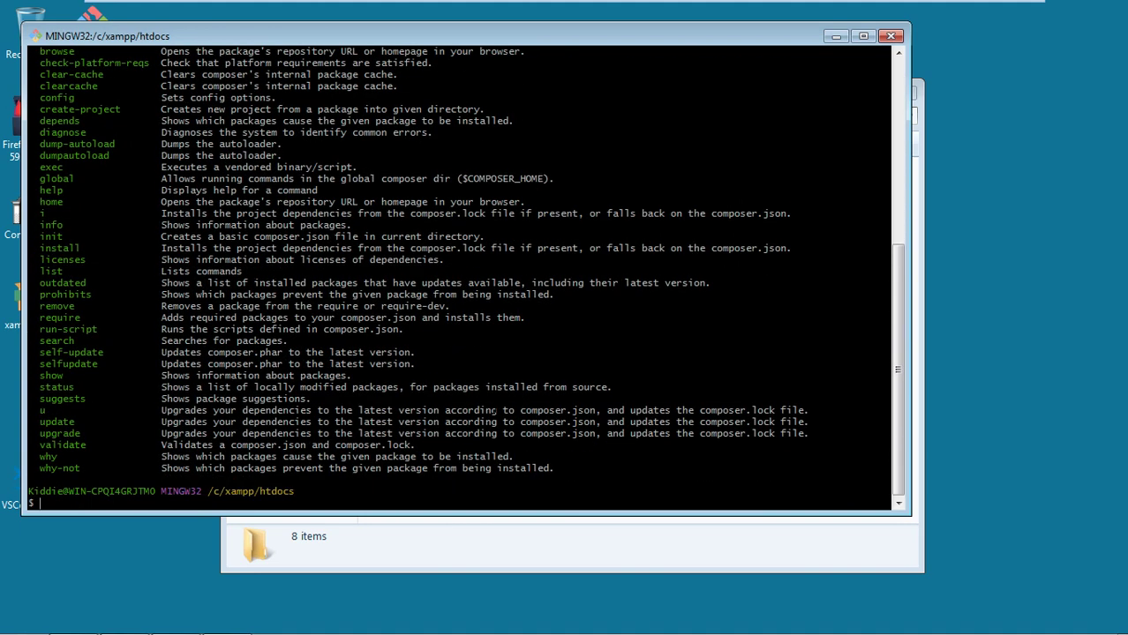
# Step: Minimize the open windows, place the Visual Studio Code installer below the Git installer on the desktop, and start its setup
pyautogui.click(836, 36)
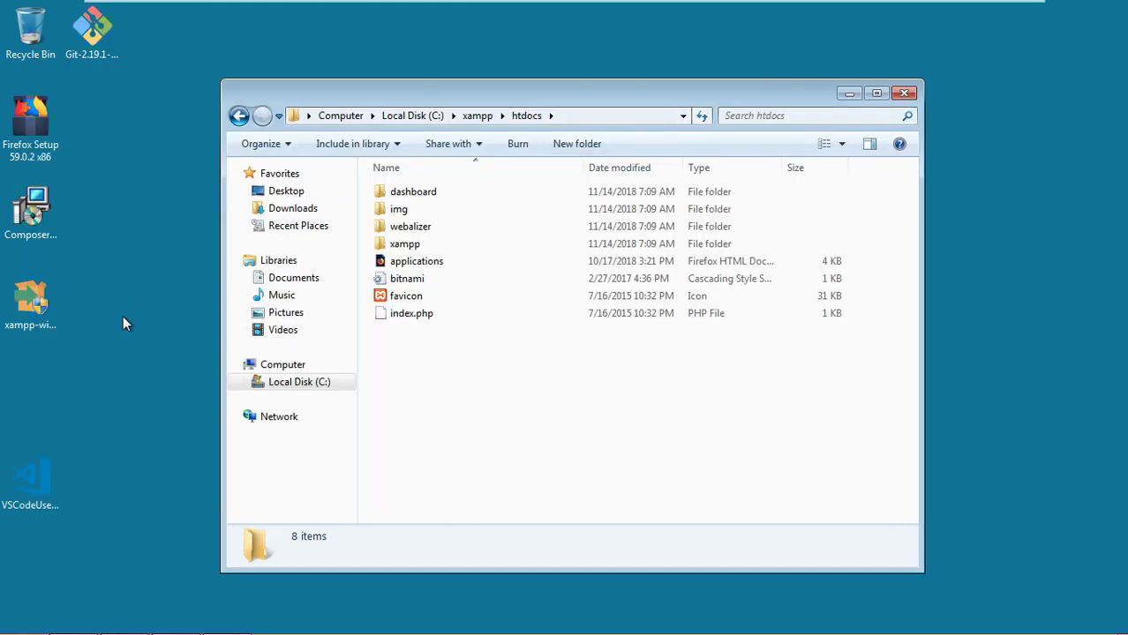
pyautogui.moveTo(37, 460); pyautogui.dragTo(99, 107)
pyautogui.click(849, 93)
pyautogui.doubleClick(118, 126)
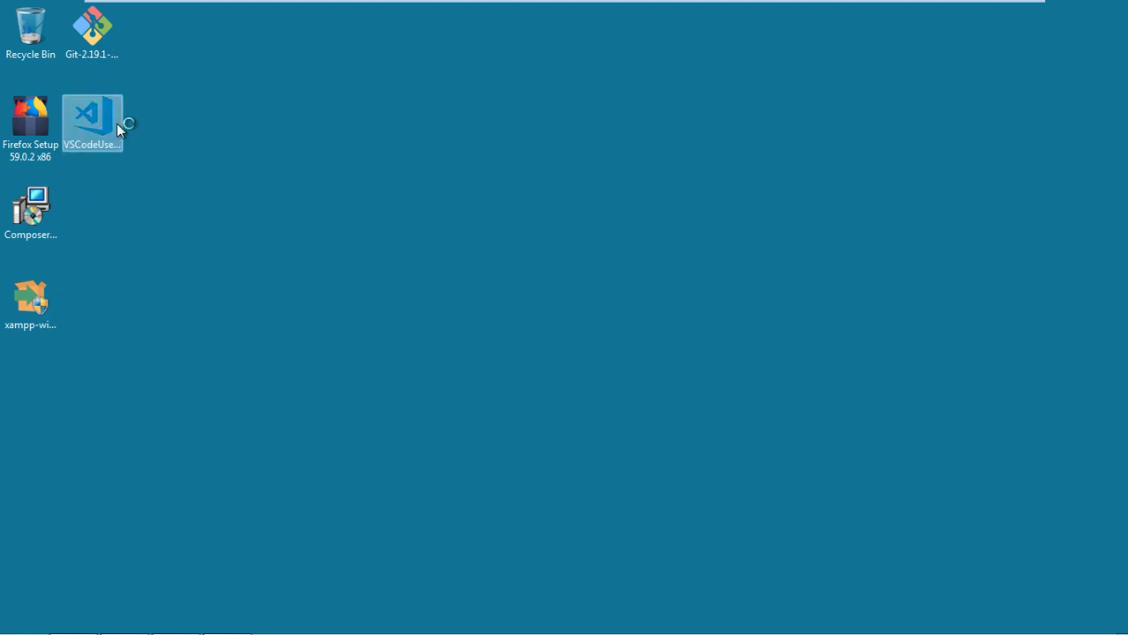
pyautogui.click(671, 458)
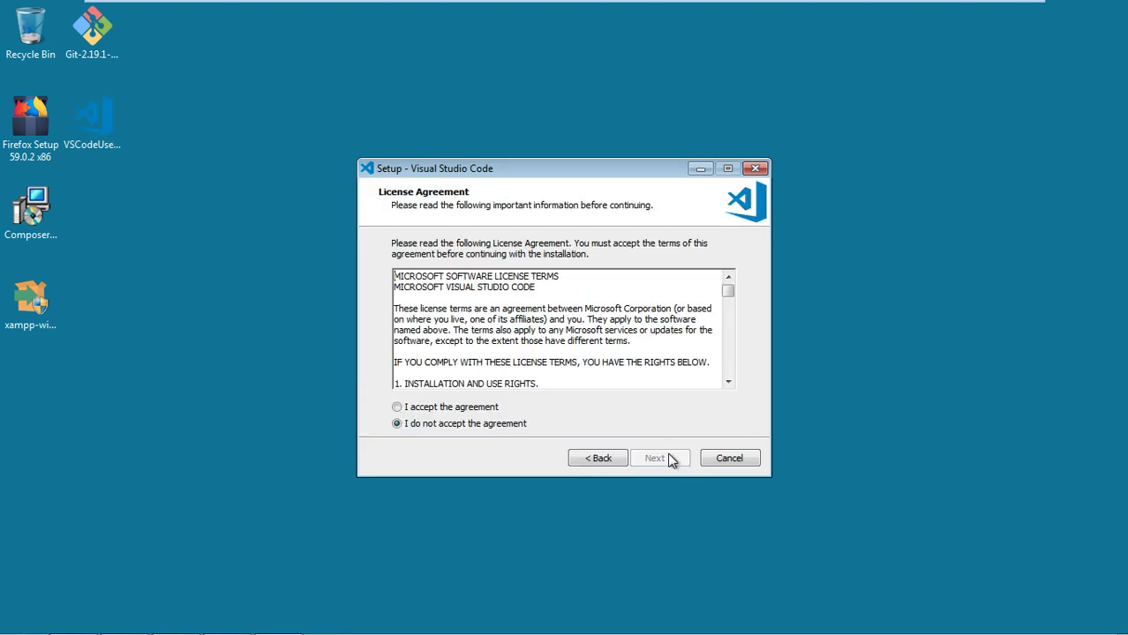
# Step: Accept the Visual Studio Code license and enable both "Open with Code" actions and registration as editor for supported file types
pyautogui.click(494, 406)
pyautogui.click(666, 460)
pyautogui.click(666, 460)
pyautogui.click(666, 459)
pyautogui.click(418, 332)
pyautogui.click(418, 351)
pyautogui.click(421, 371)
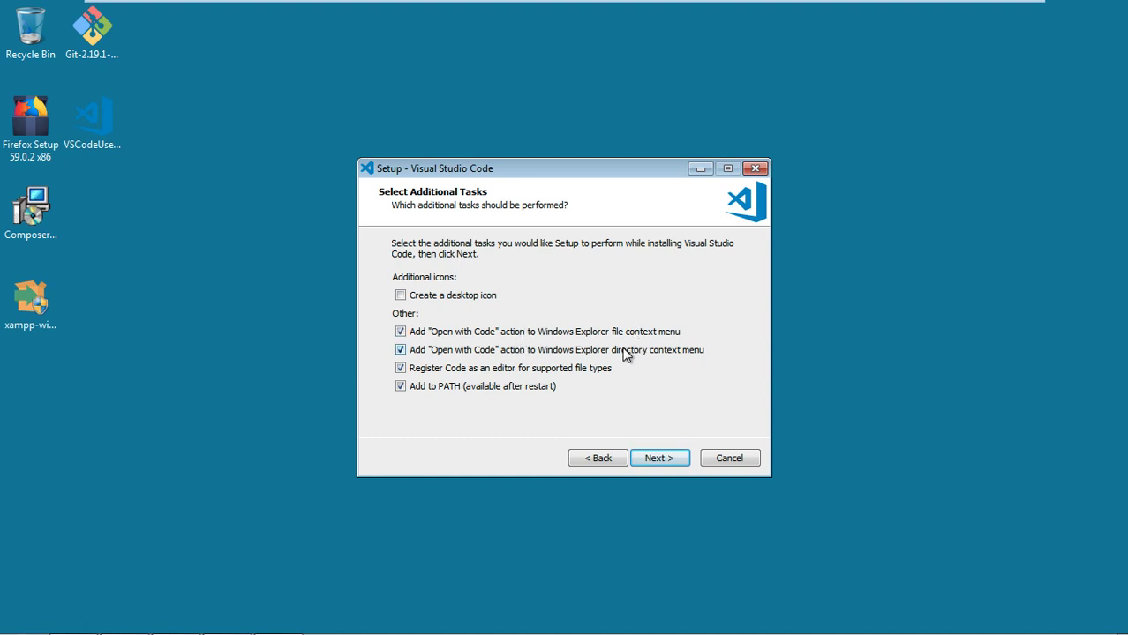
# Step: Install Visual Studio Code with the selected tasks and finish the setup without launching it
pyautogui.click(671, 460)
pyautogui.click(671, 462)
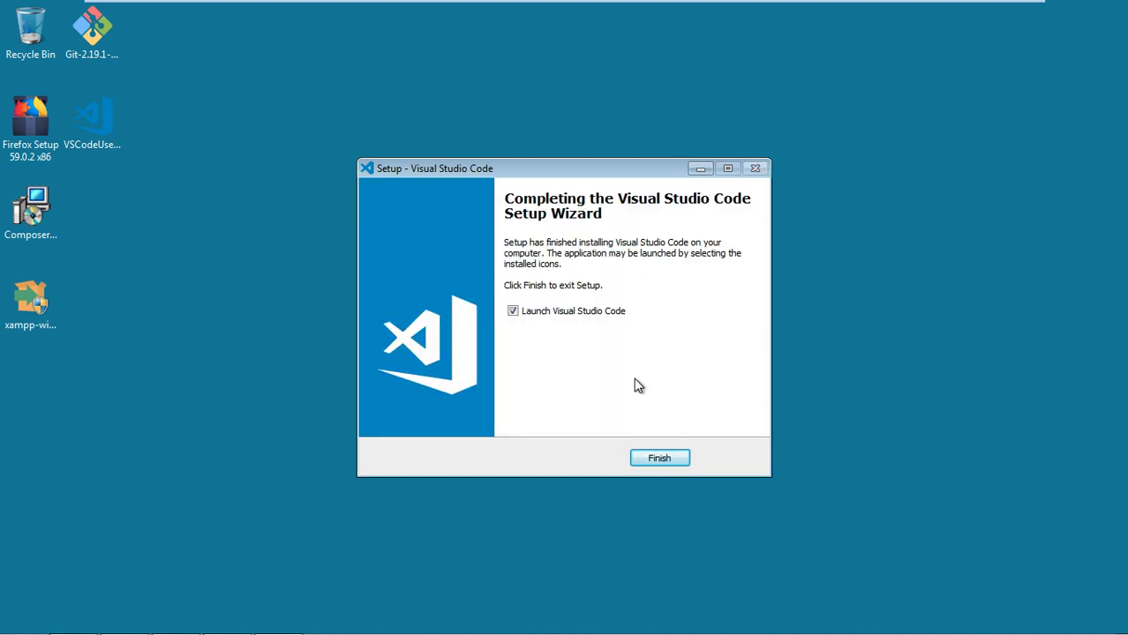
pyautogui.click(606, 318)
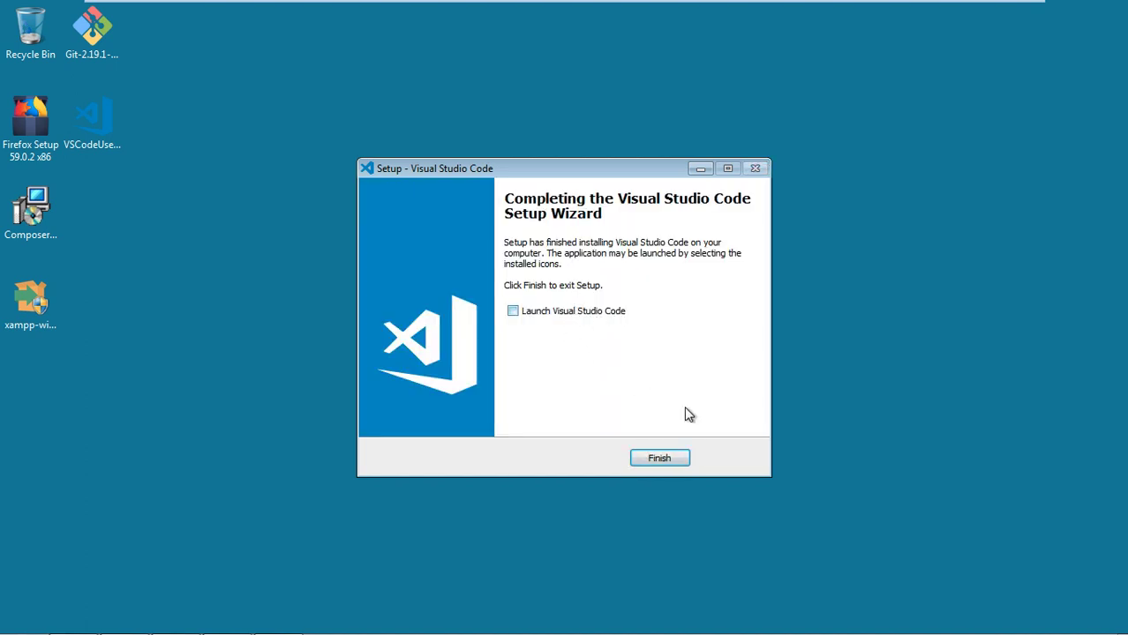
pyautogui.click(660, 459)
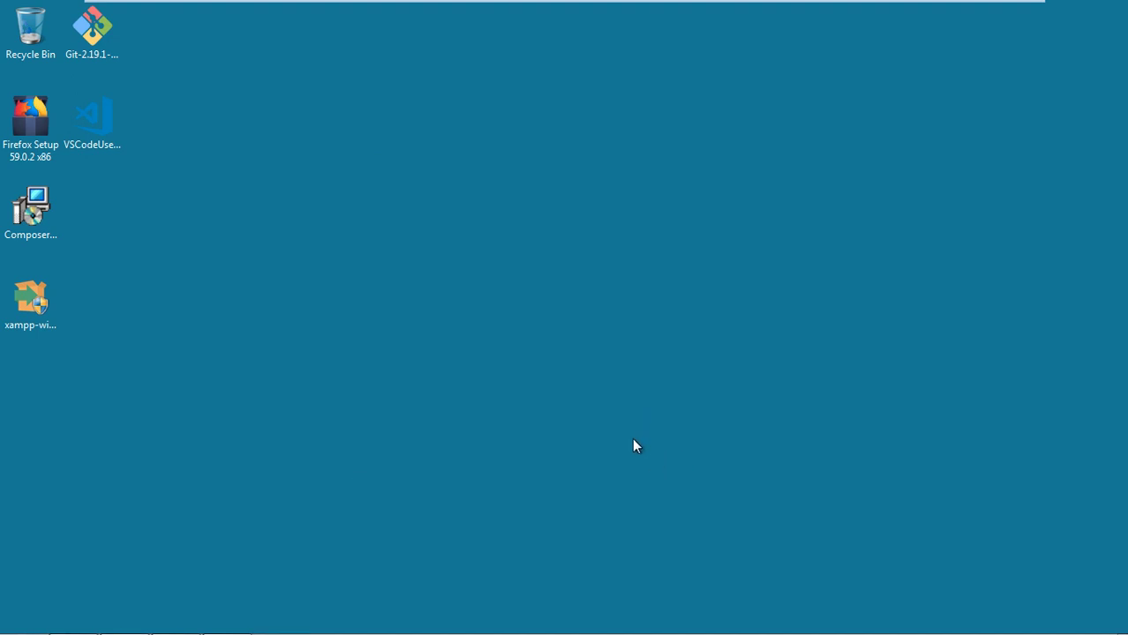
# Step: Switch back to the Git Bash window and clear the terminal
pyautogui.hotkey('alt', 'Tab')
pyautogui.hotkey('alt', 'Tab')
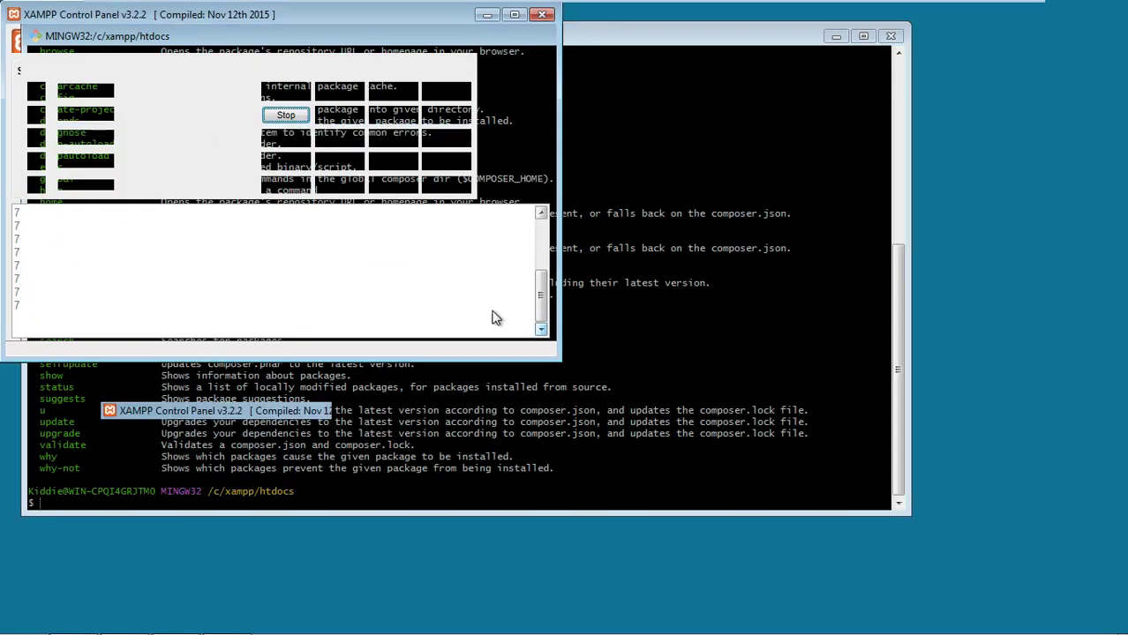
pyautogui.write('clear')
pyautogui.press('Return')
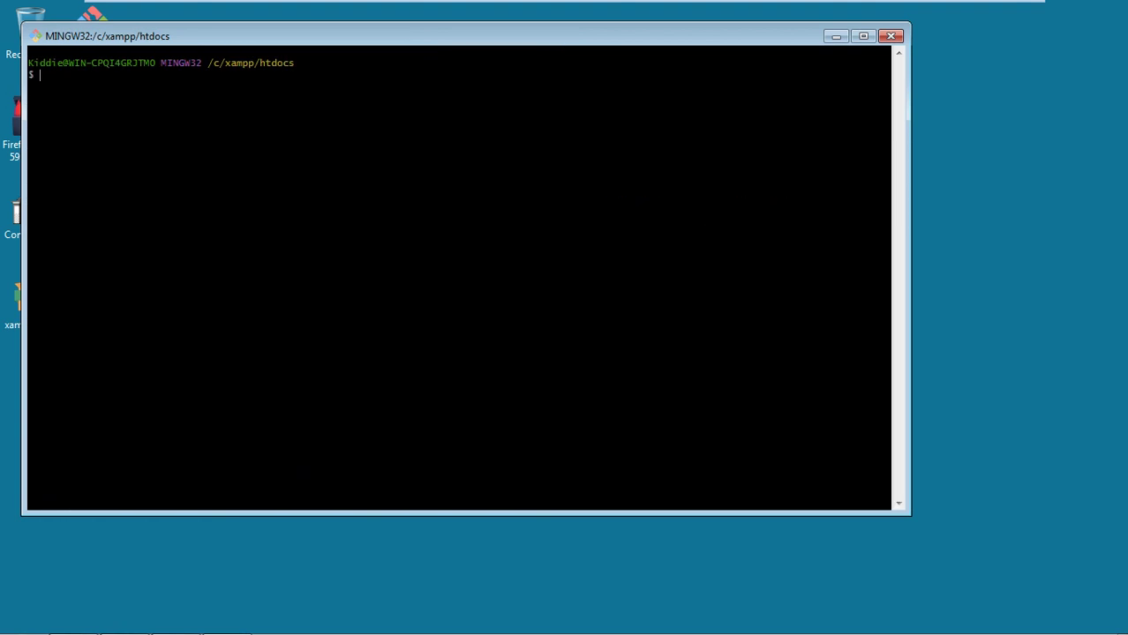
# Step: Enter the command composer create-project --prefer-dist laravel/laravel laravel57 "5.5.*" at the htdocs prompt
pyautogui.write('composer create-project ')
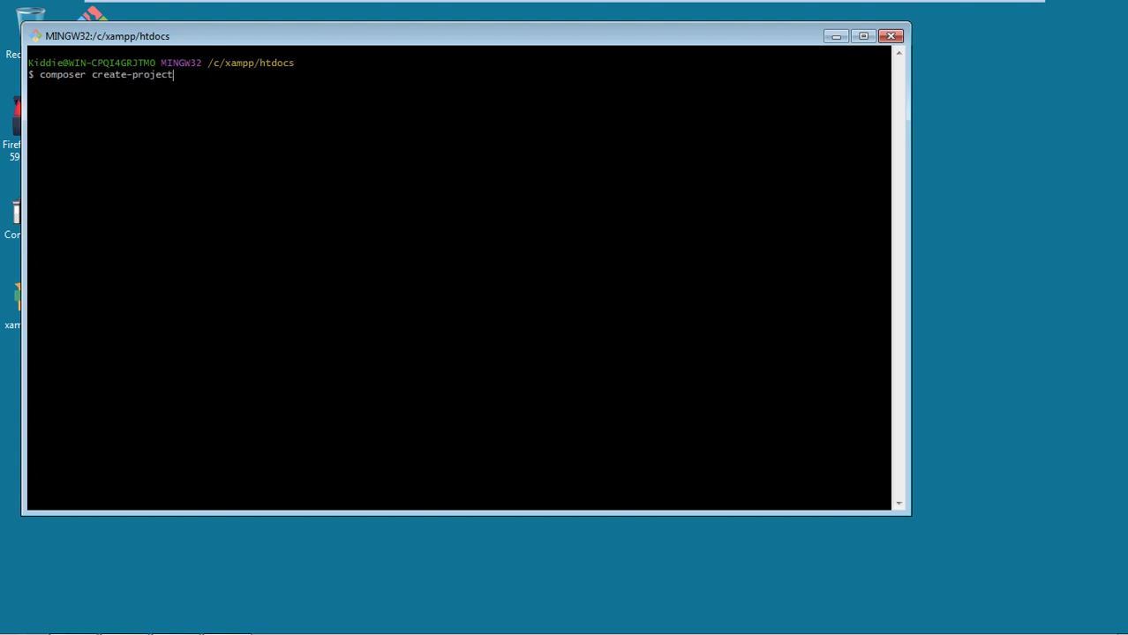
pyautogui.write('--prefer-dis')
pyautogui.press('BackSpace')
pyautogui.press('BackSpace')
pyautogui.write('ist laravel/laravel')
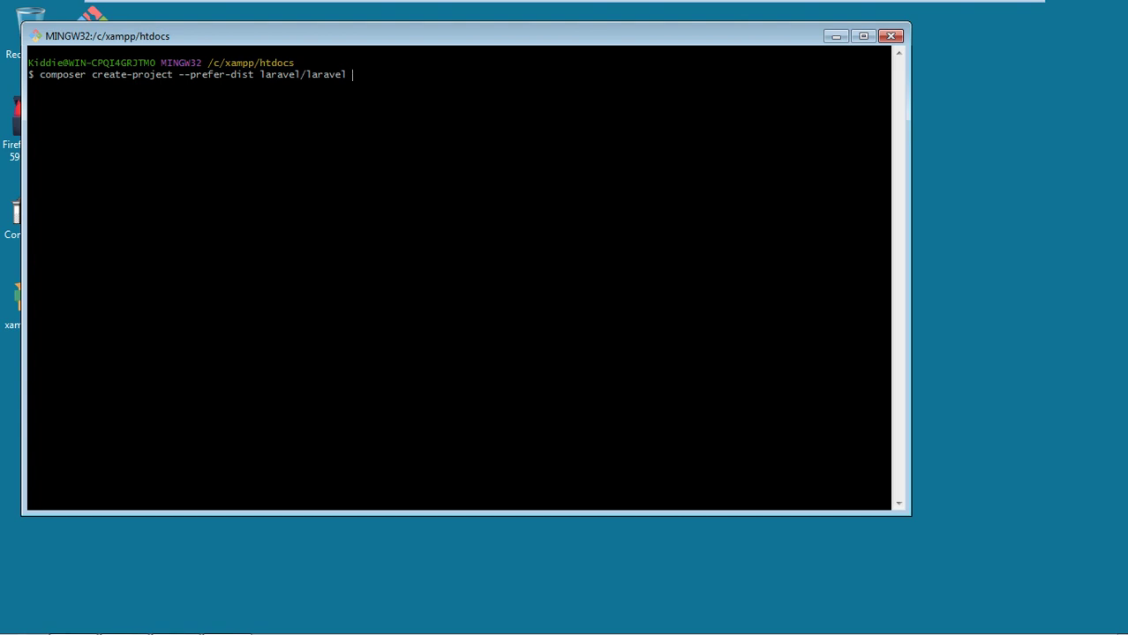
pyautogui.write(' laravel57')
pyautogui.write('"')
pyautogui.write('5.5.*"')
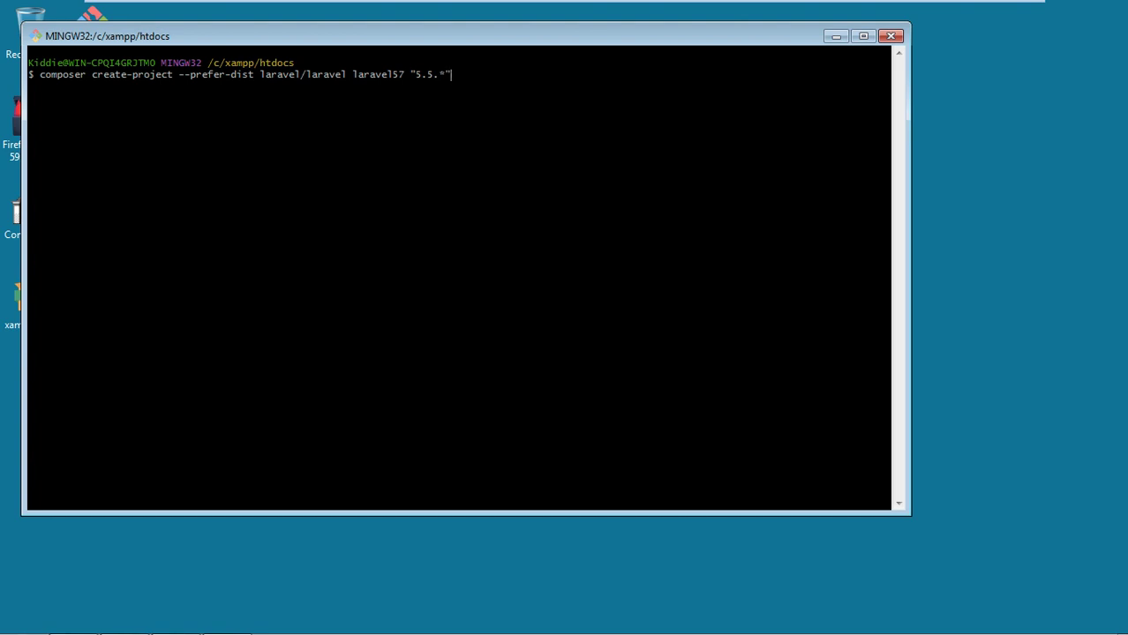